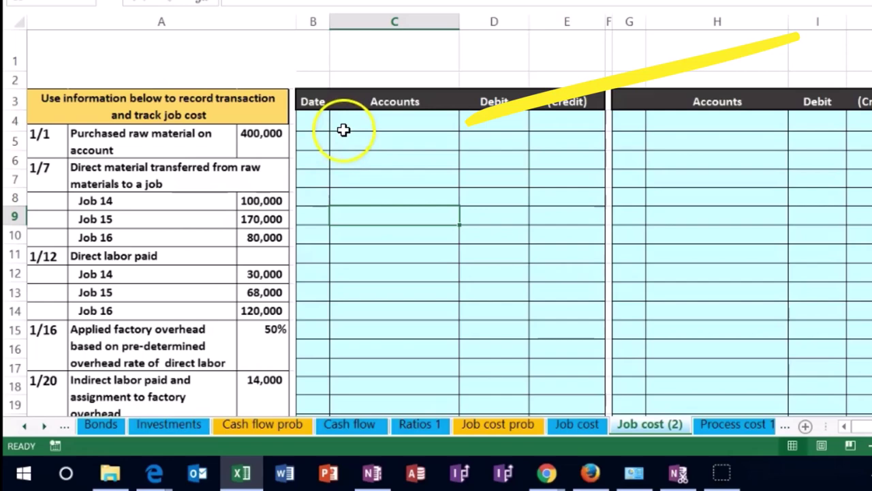
Examine the empty journal entry area and the General Ledger section, including its Cash and Accounts Payable accounts
left_click(344, 129)
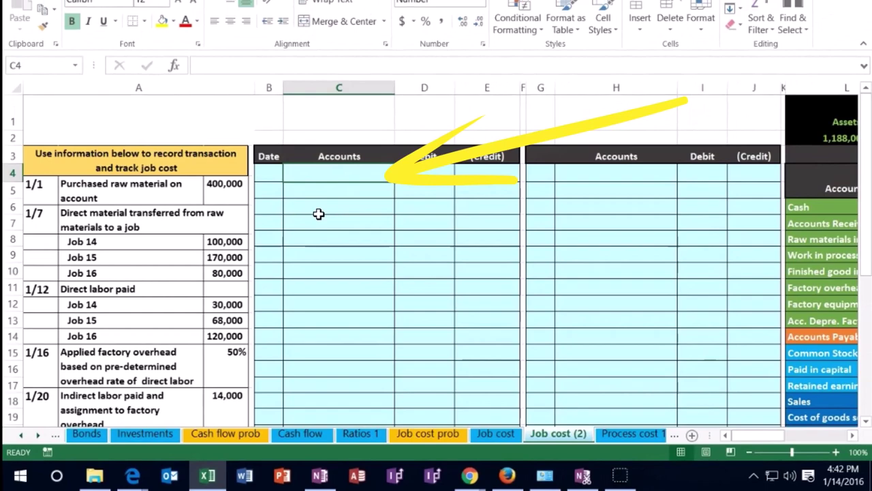
key("Right")
key("Right")
key("Right")
key("Right")
key("Right")
key("Right")
key("Right")
key("Right")
key("Right")
key("Right")
key("Right")
key("Right")
key("Right")
key("Right")
key("Right")
key("Right")
key("Right")
key("Right")
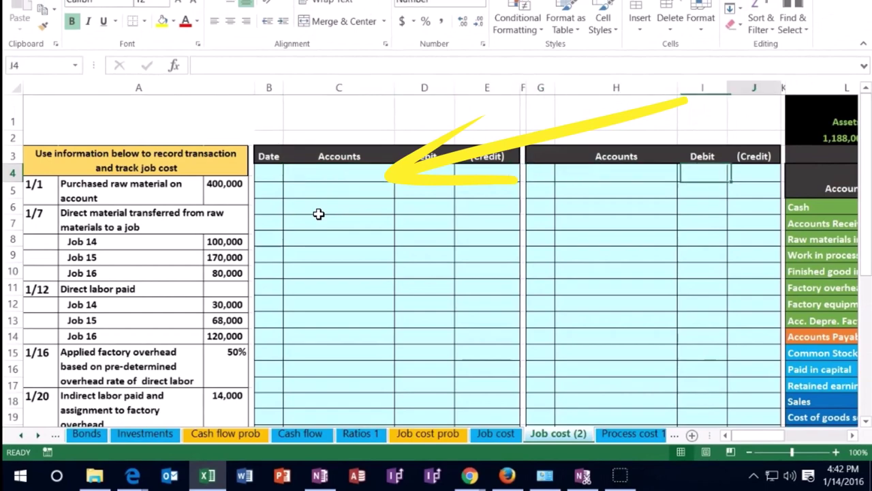
key("Right")
key("Right")
key("Right")
key("Right")
key("Right")
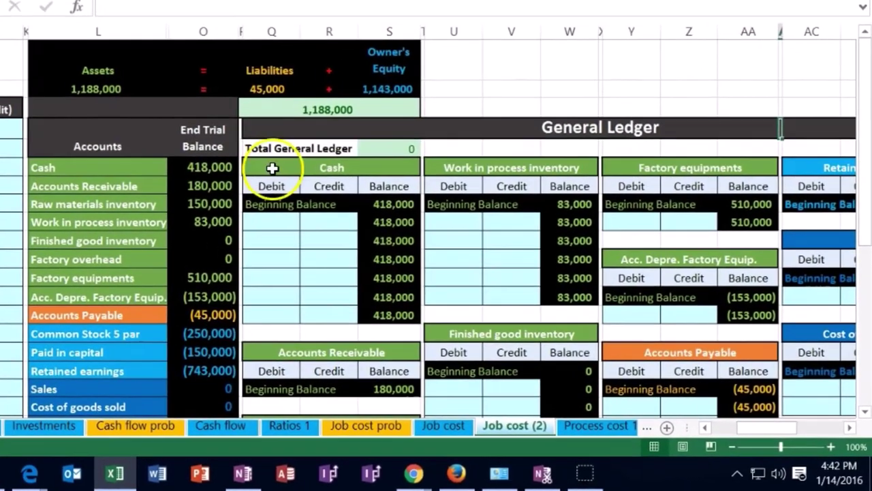
left_click_drag(268, 124, 691, 125)
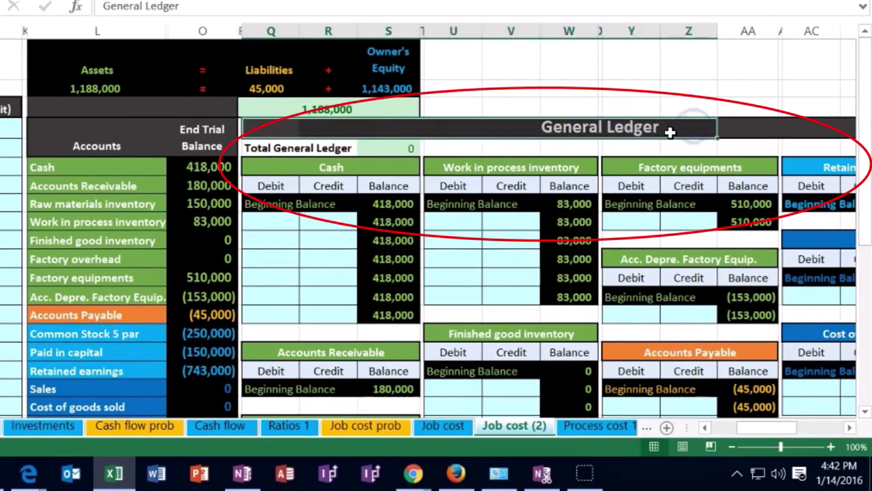
left_click(304, 169)
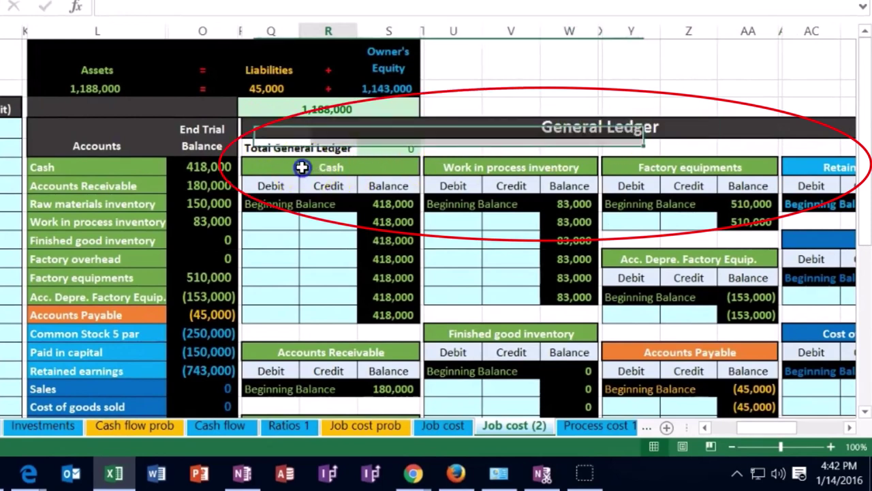
left_click(654, 353)
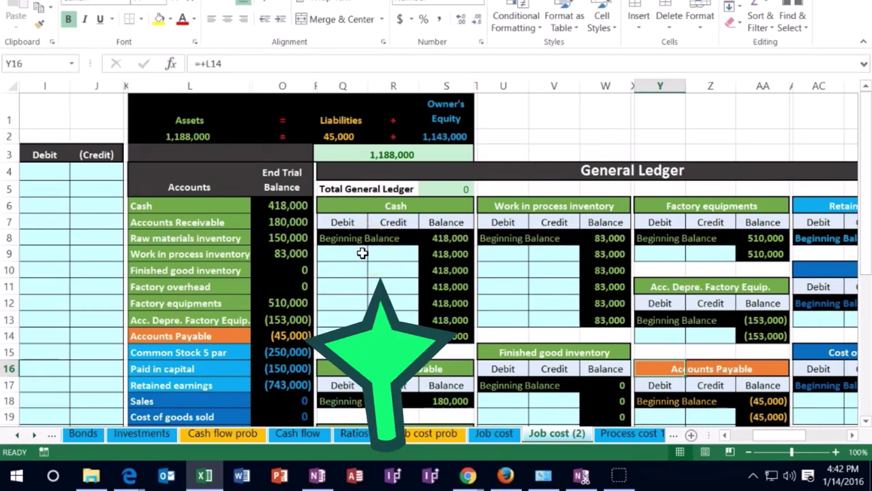
Trace the cells linked to the Cash balance in the trial balance, and remove the tracing arrows
left_click(291, 208)
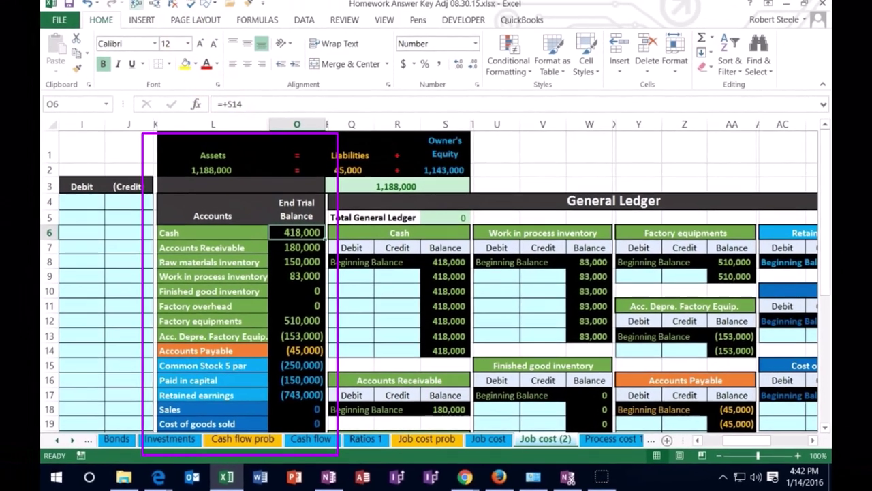
left_click(137, 6)
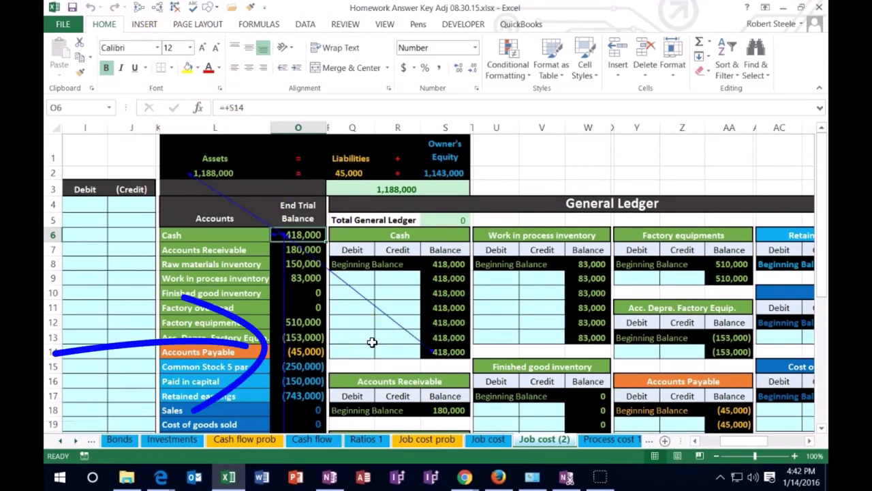
scroll(372, 340, "down", 1)
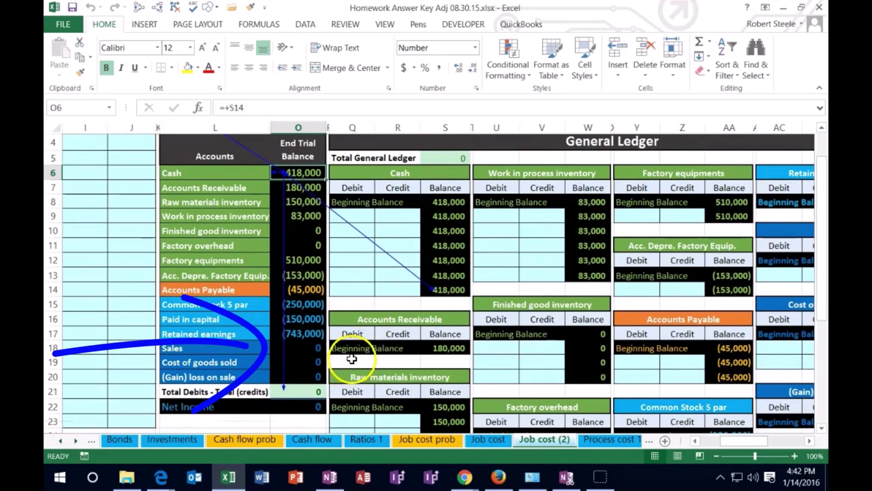
scroll(353, 359, "up", 1)
left_click(391, 274)
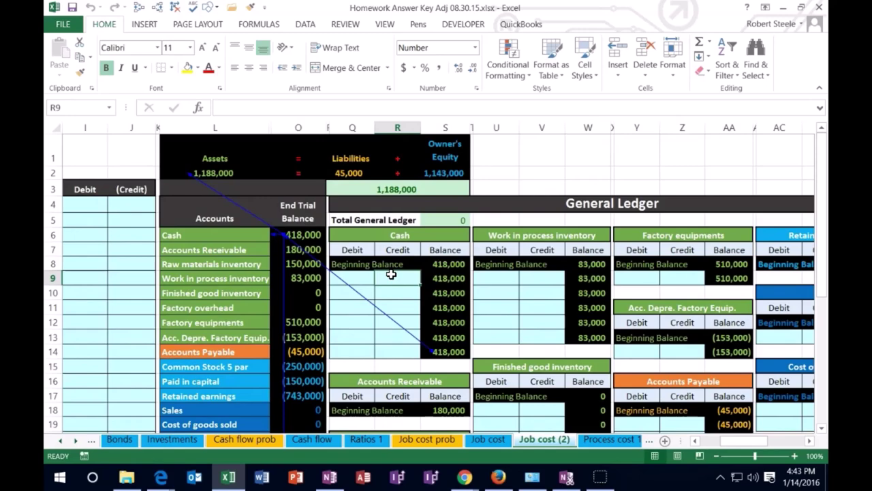
left_click(174, 8)
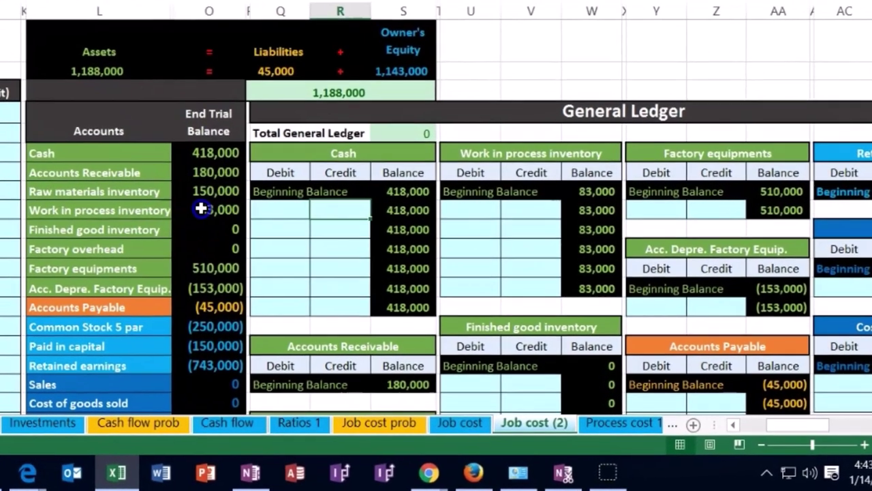
Compare the Work in process inventory balance in the trial balance with the ending balance in its ledger account
left_click(266, 256)
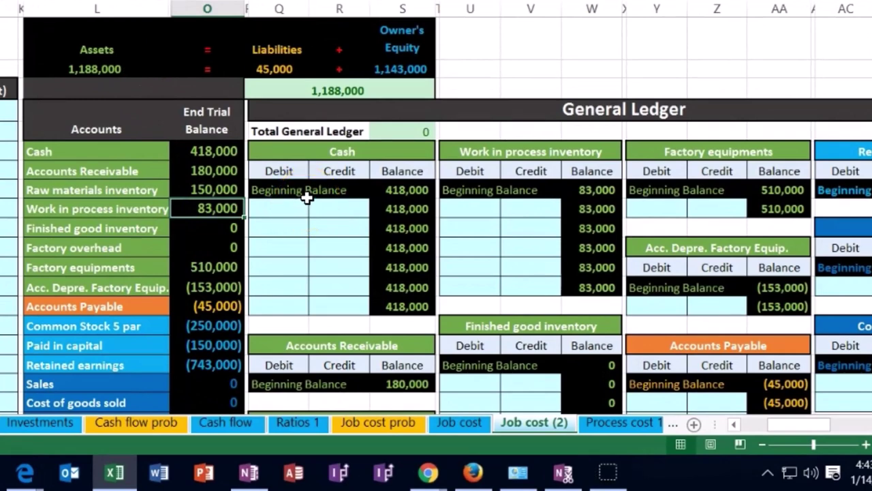
left_click(579, 287)
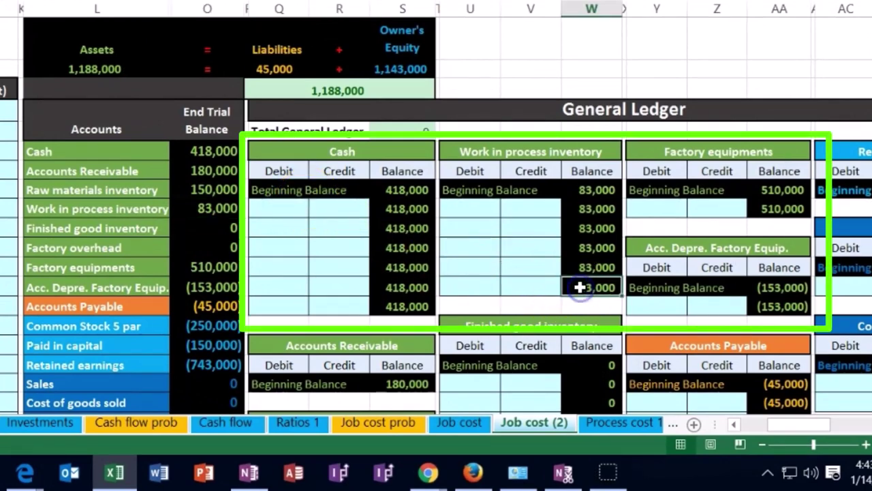
left_click(225, 209)
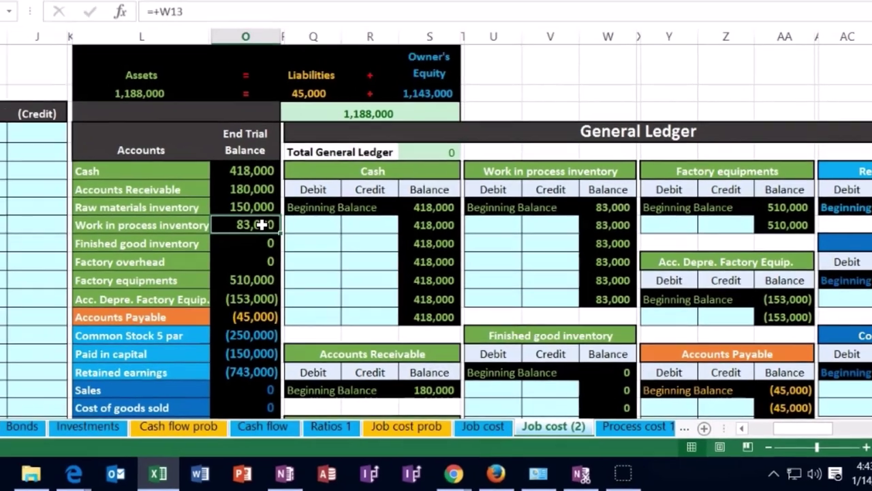
Examine the trial balance amounts from Accounts Receivable down through the raw materials, work in process and finished good inventories
key("Up")
key("Up")
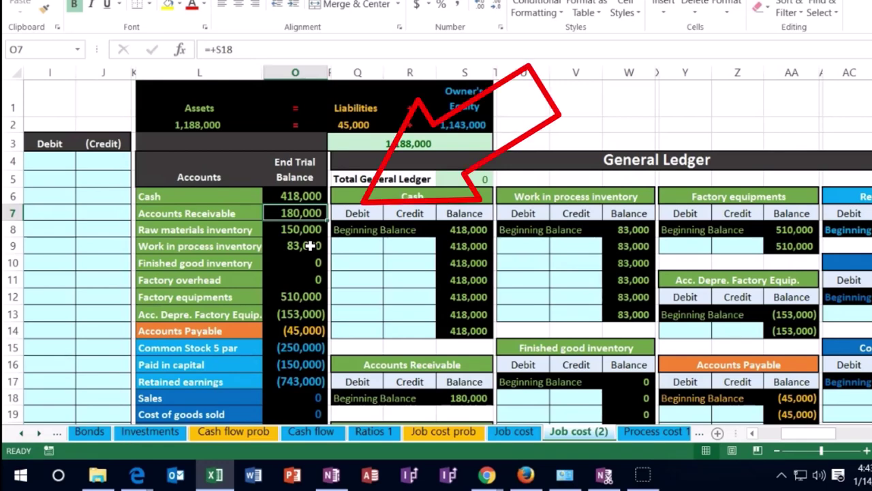
key("Down")
key("Down")
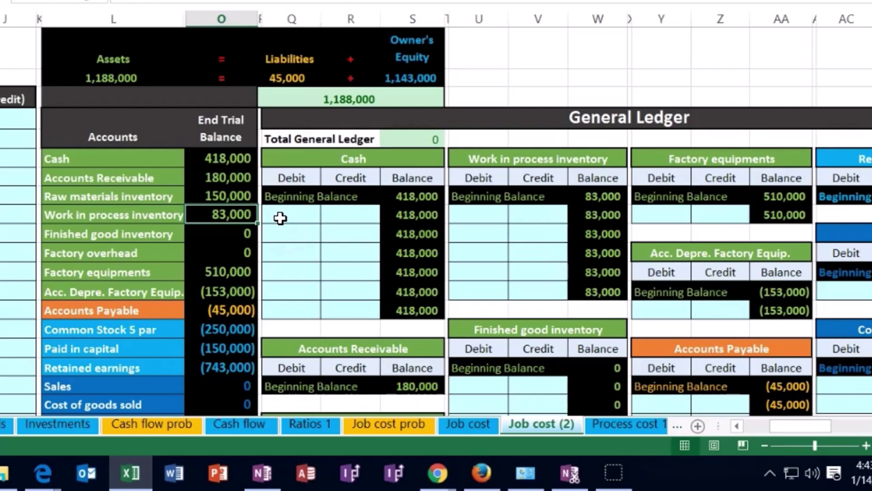
key("Up")
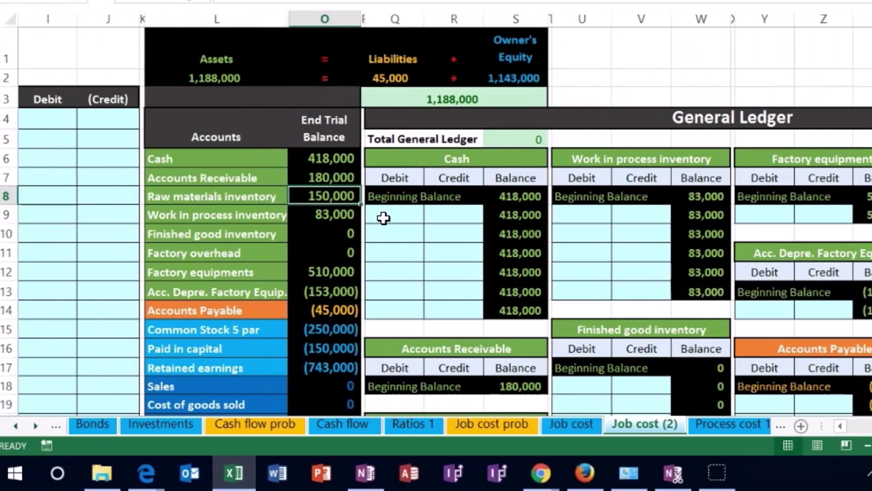
key("Down")
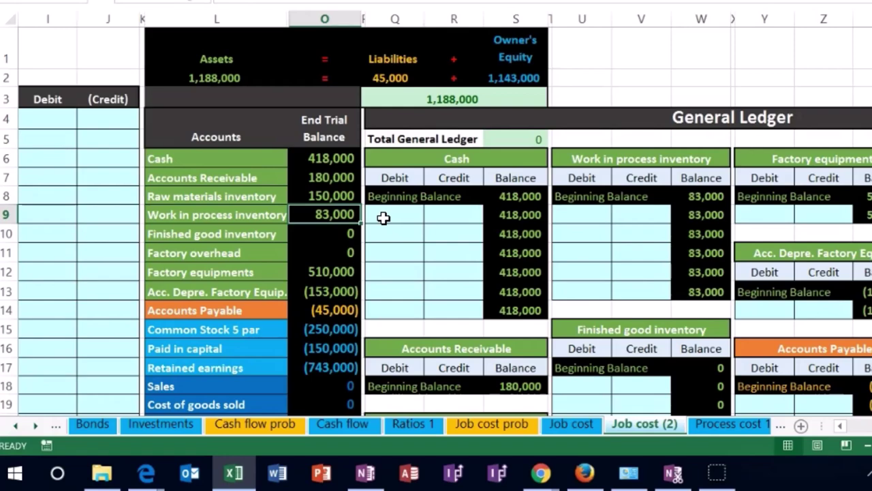
key("Down")
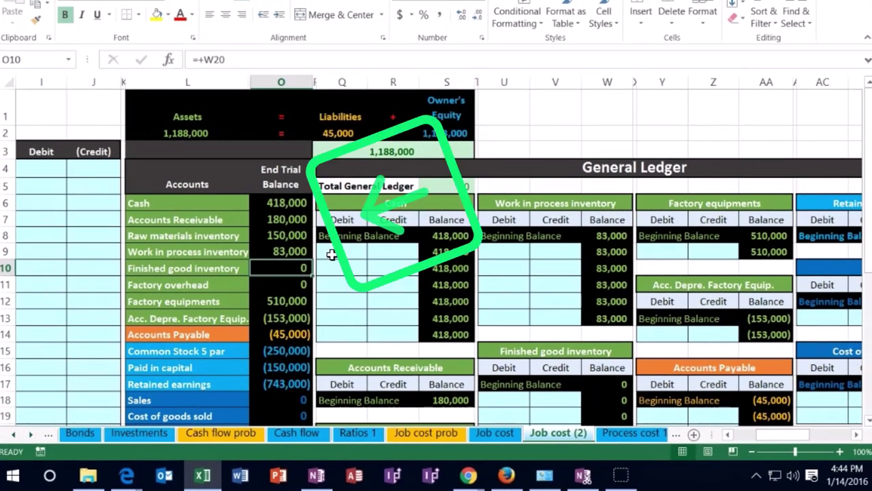
Examine the Job Cost Record section beyond the General Ledger, locating the records for Job 14, Job 15 and Job 16
key("Up")
key("Right")
key("Right")
key("Right")
key("Right")
key("Right")
key("Right")
key("Right")
key("Right")
key("Right")
key("Right")
key("Right")
key("Right")
key("Right")
key("Right")
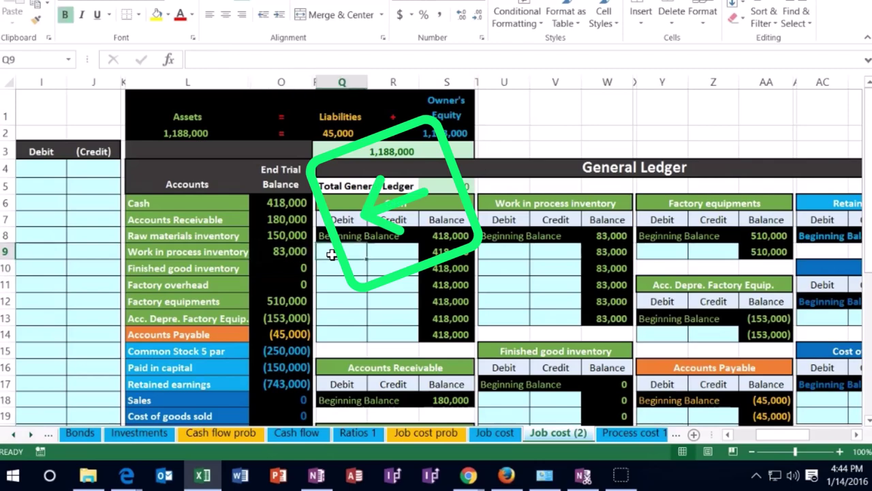
key("Right")
key("Right")
key("Right")
key("Right")
key("Right")
key("Right")
key("Right")
key("Right")
key("Right")
key("Right")
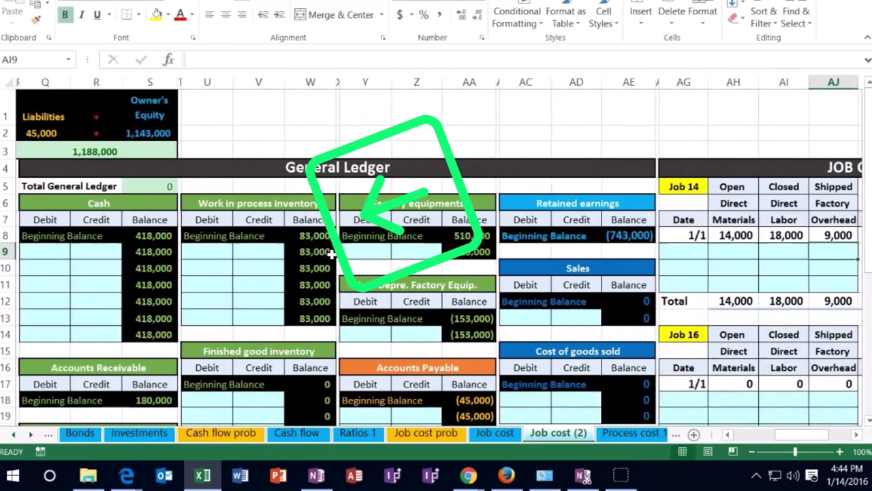
key("Right")
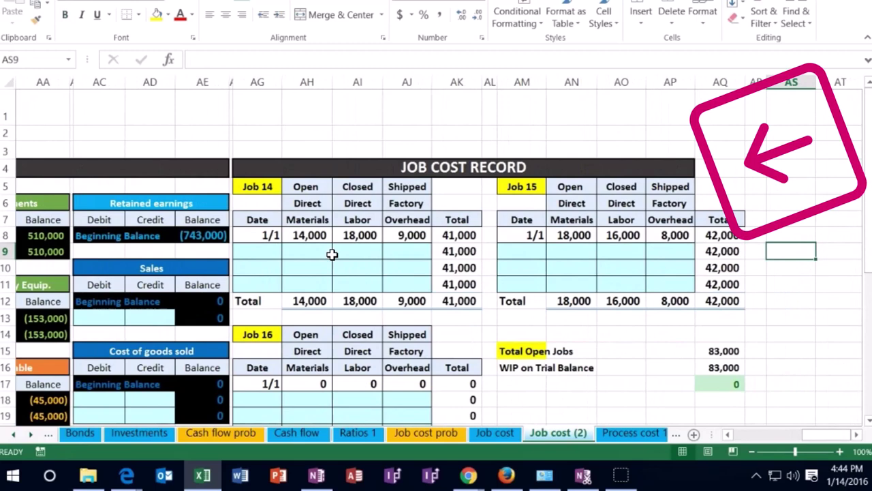
left_click(266, 189)
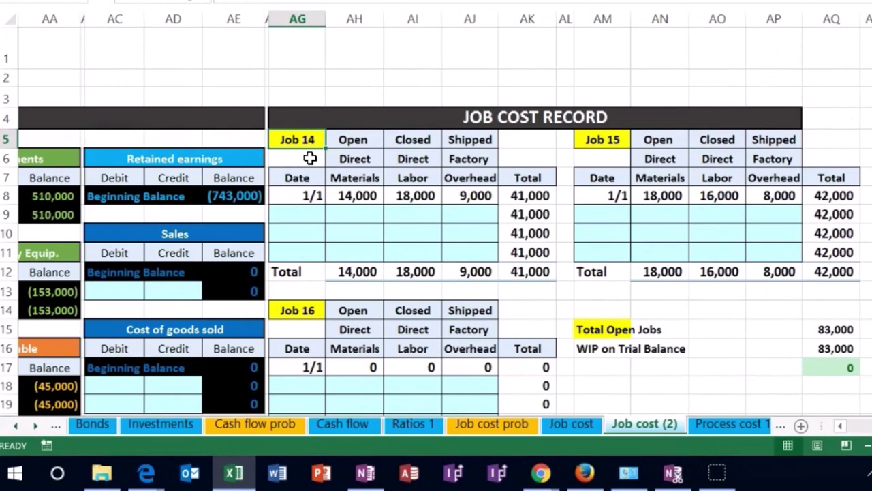
left_click(595, 139)
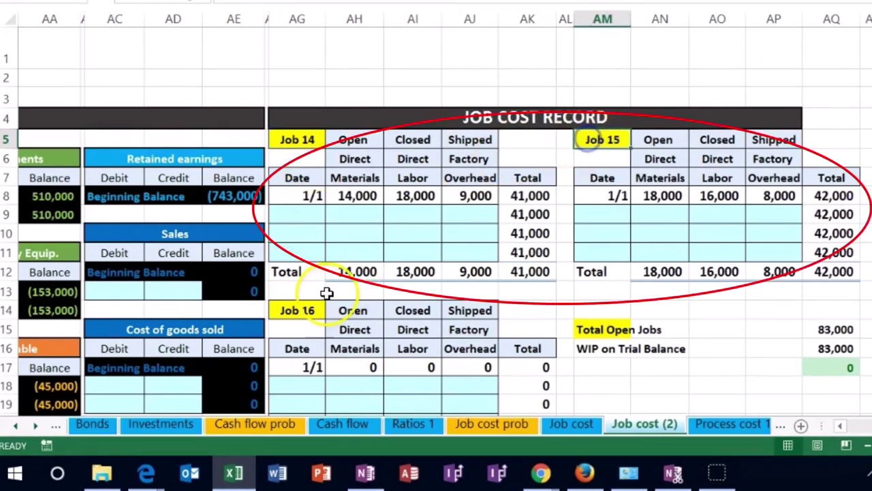
left_click(295, 311)
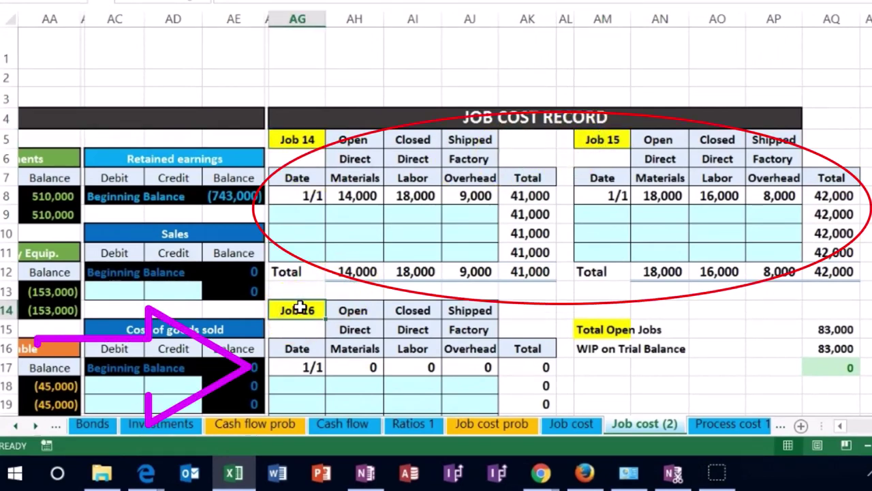
Check the overall cost totals in the Job 14, Job 15 and Job 16 records
left_click(525, 272)
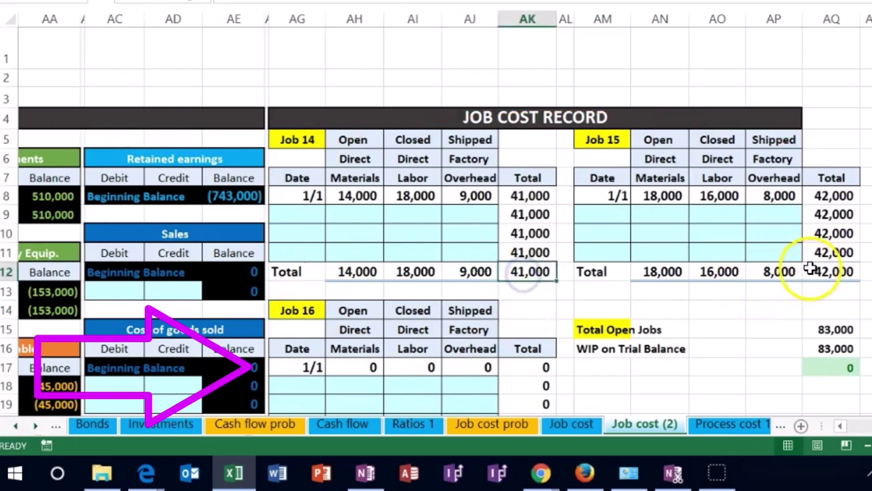
left_click(811, 269)
scroll(759, 314, "down", 1)
scroll(760, 314, "down", 1)
left_click(545, 362)
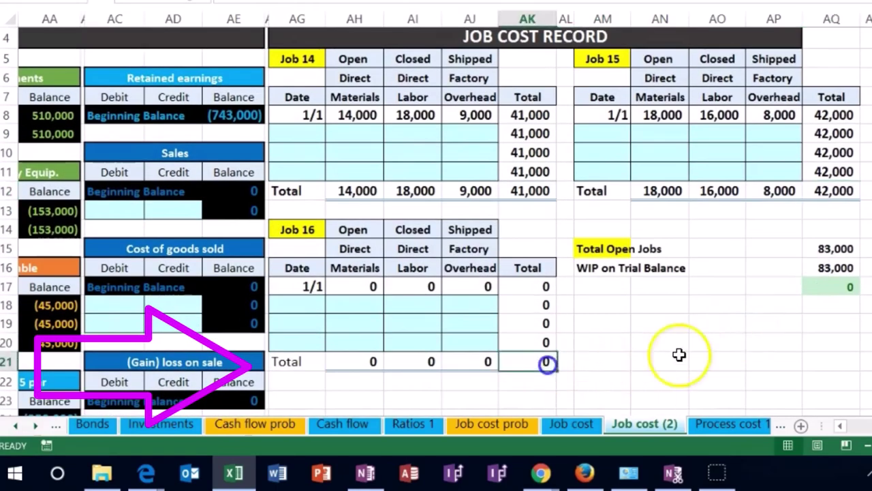
Trace the dependents and precedents of the Total Open Jobs amount, and inspect the WIP on Trial Balance formula
left_click(814, 255)
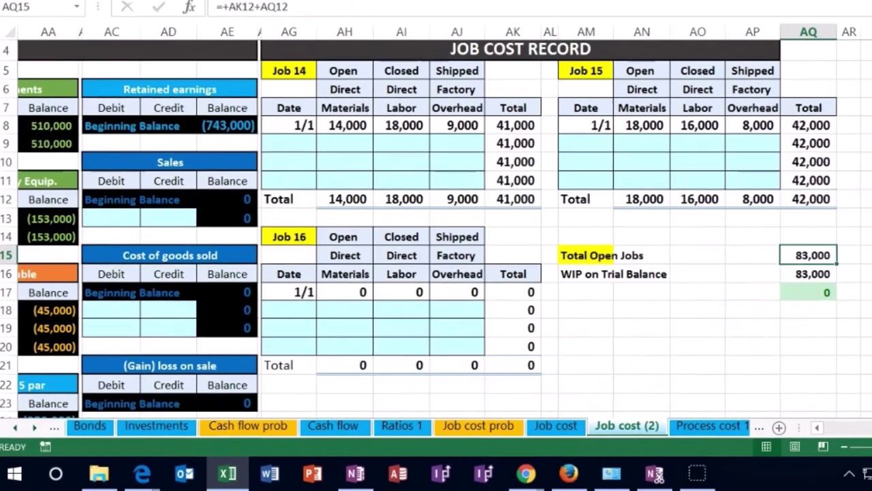
key("alt+m+d")
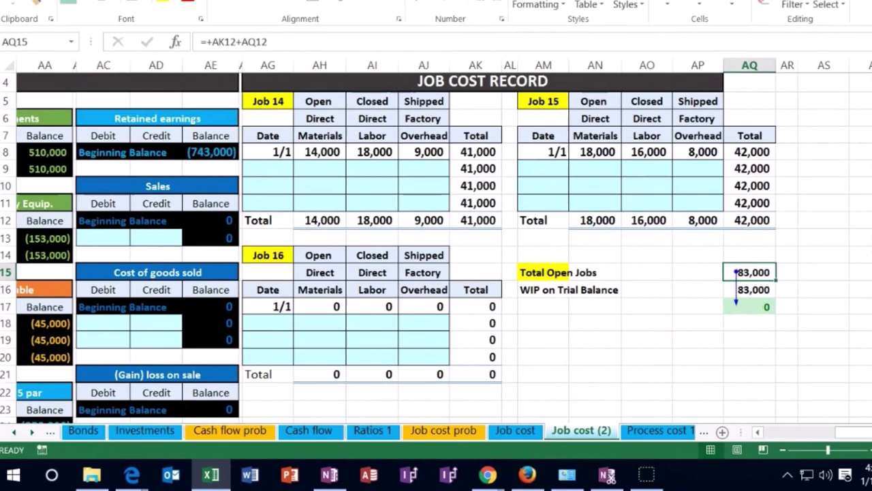
key("alt+m+p")
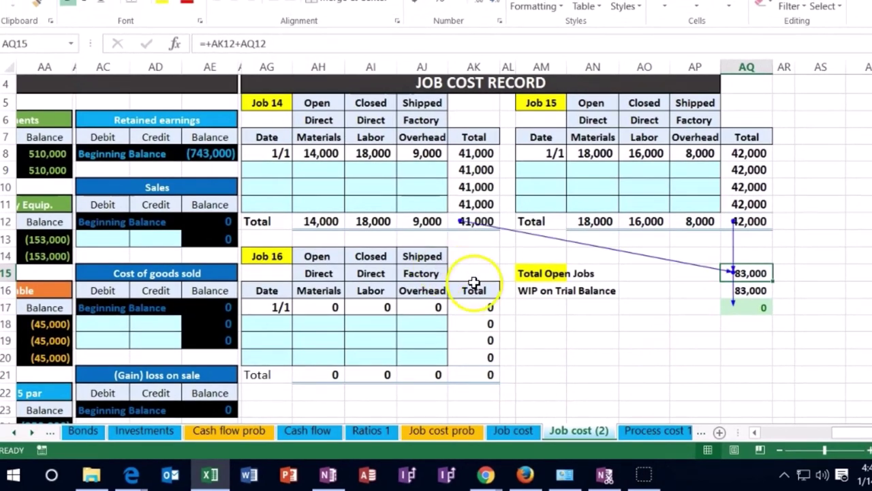
left_click(746, 291)
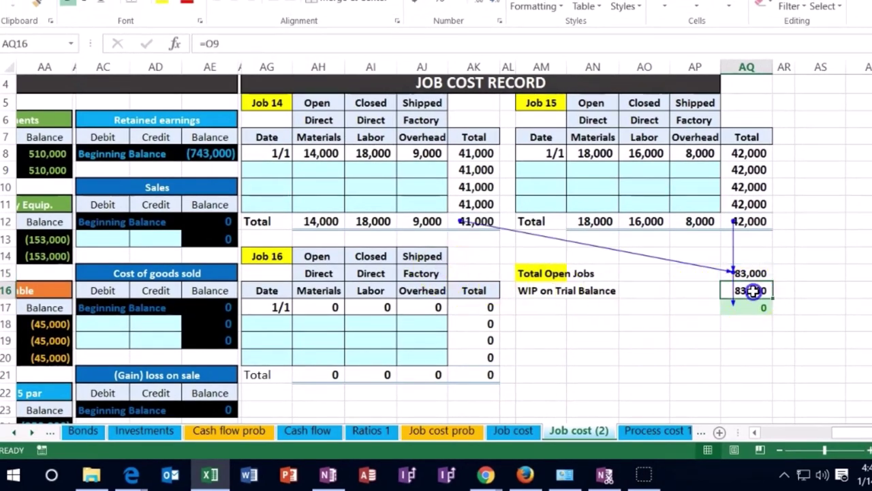
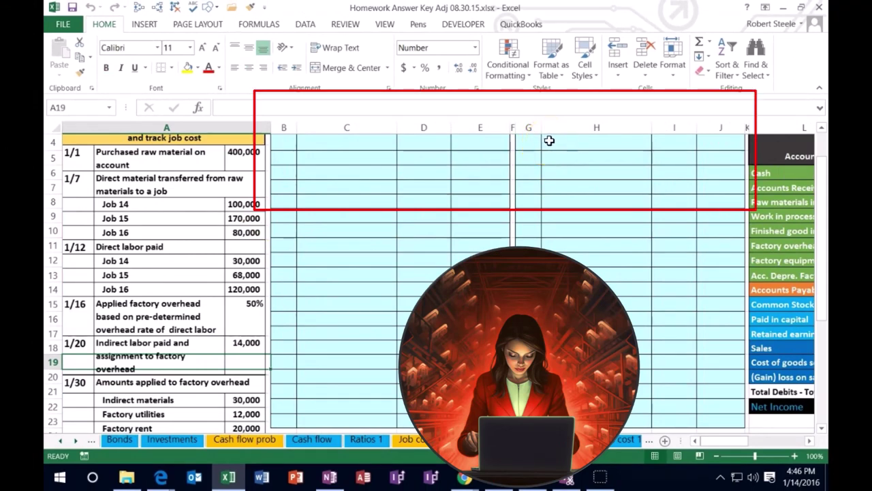
Hide columns G through K, the second empty journal block between the journal and the trial balance
left_click(528, 127)
left_click(529, 127)
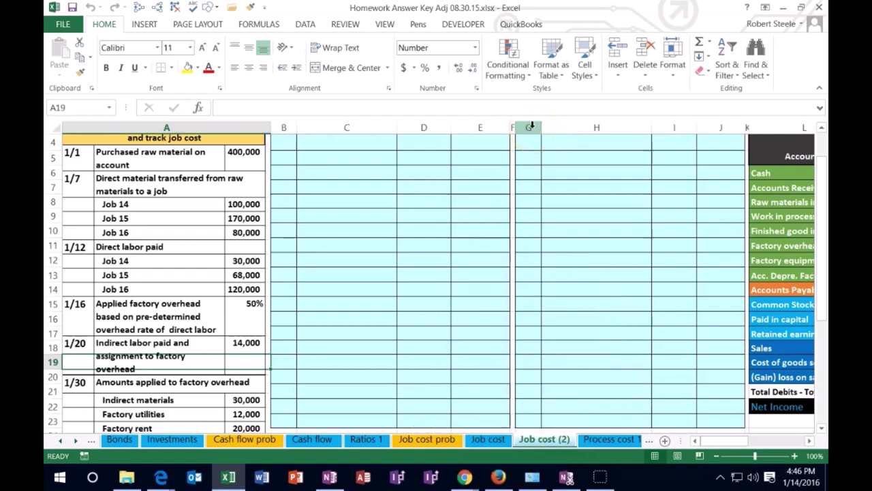
mouse_move(531, 127)
left_mouse_down()
mouse_move(617, 140)
mouse_move(747, 130)
left_mouse_up()
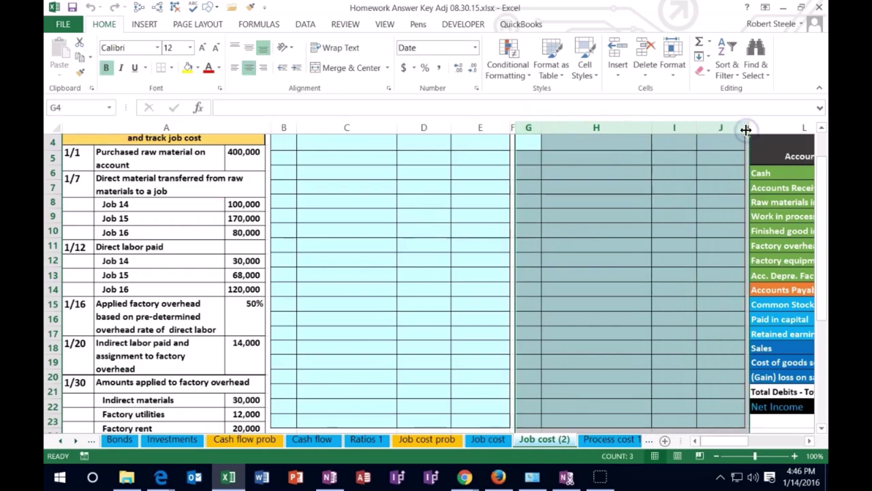
right_click(612, 160)
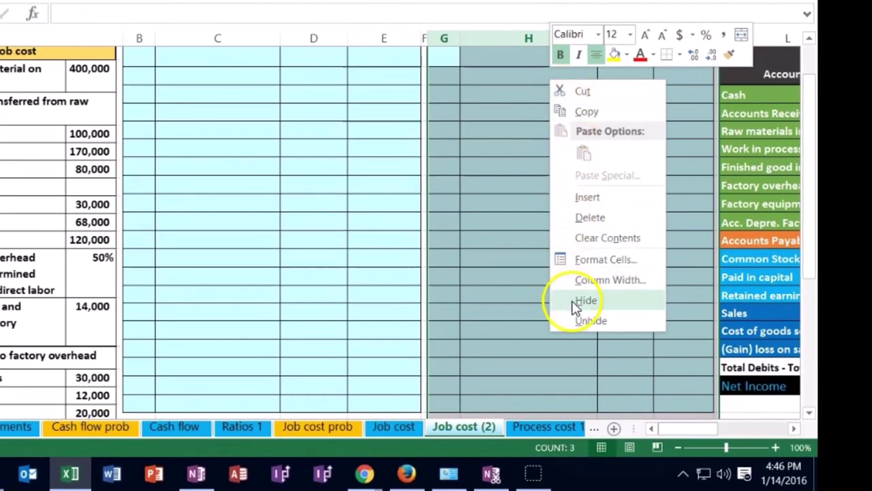
left_click(576, 306)
left_click(266, 149)
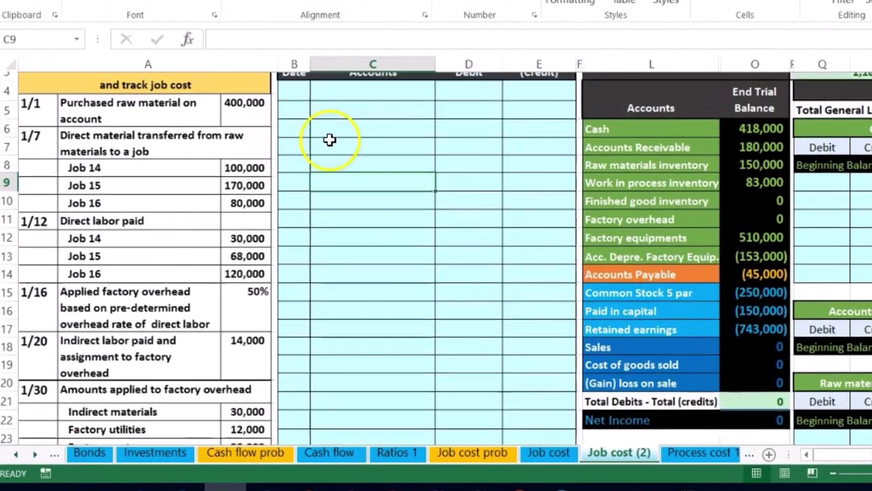
Enter the date 1/1 in the first row of the journal for the raw material purchase
scroll(329, 139, "up", 1)
left_click(298, 161)
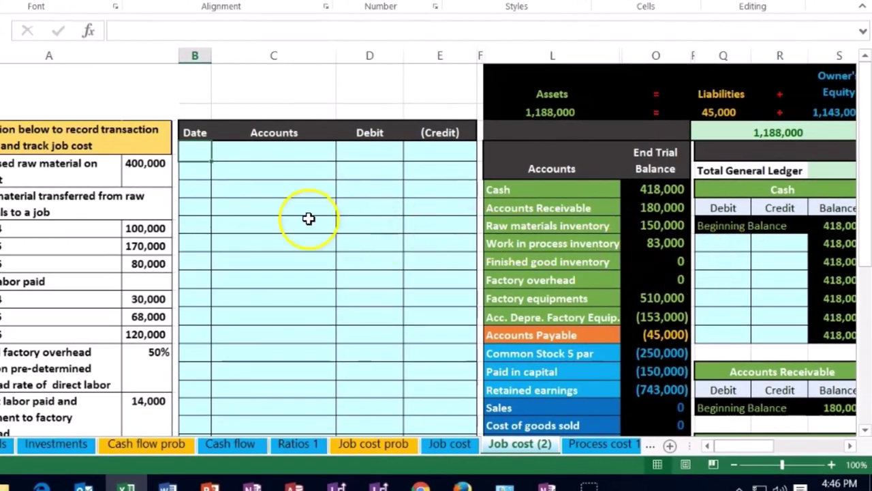
type("1/")
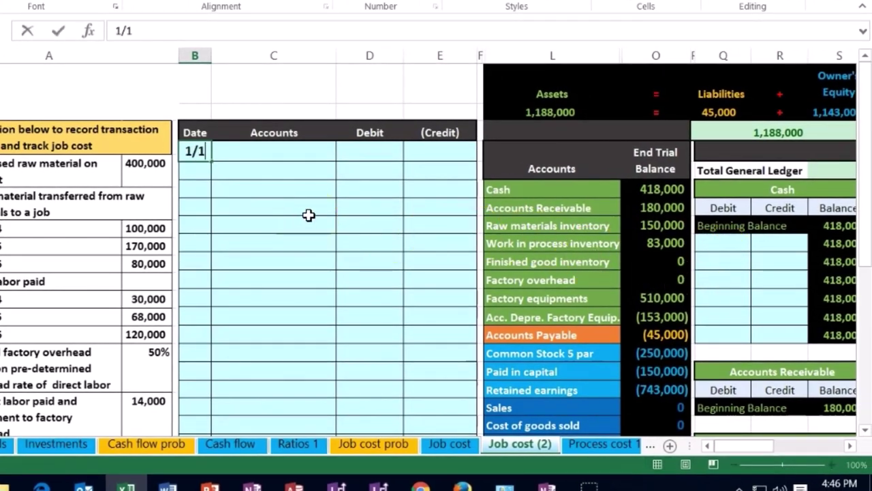
type("1")
key("Return")
key("Up")
key("Right")
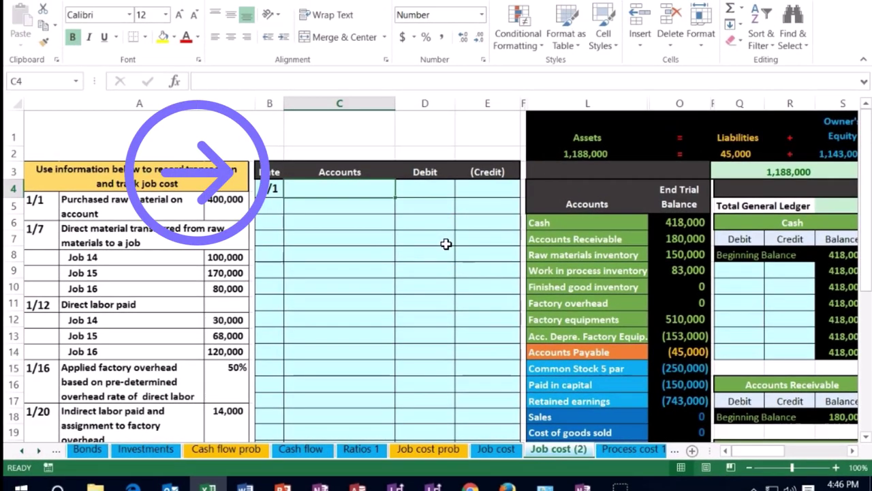
Copy the Raw materials inventory account name from the trial balance into the 1/1 journal entry's Accounts cell, pasting values only
left_click_drag(559, 224, 673, 219)
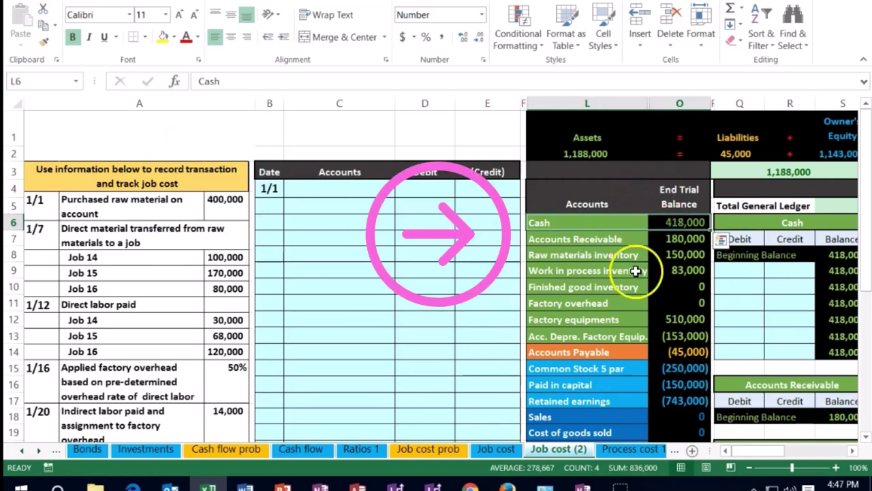
left_click_drag(623, 352, 663, 351)
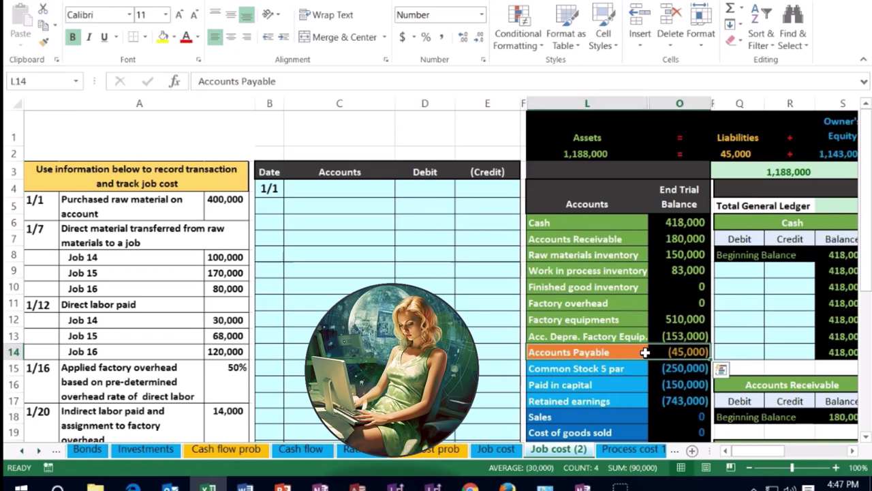
left_click(616, 254)
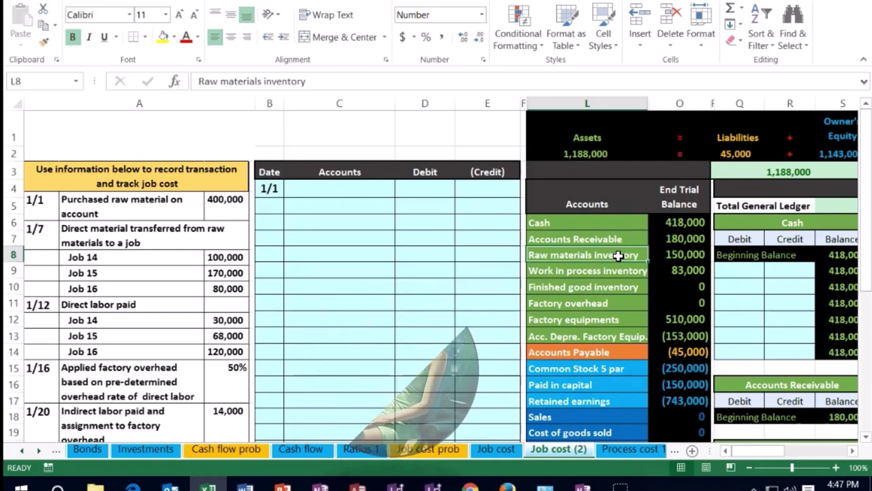
right_click(618, 256)
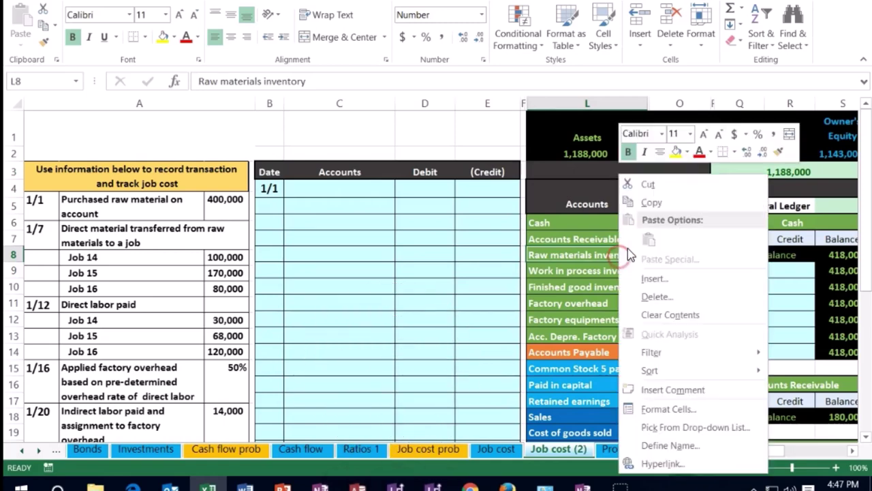
left_click(643, 200)
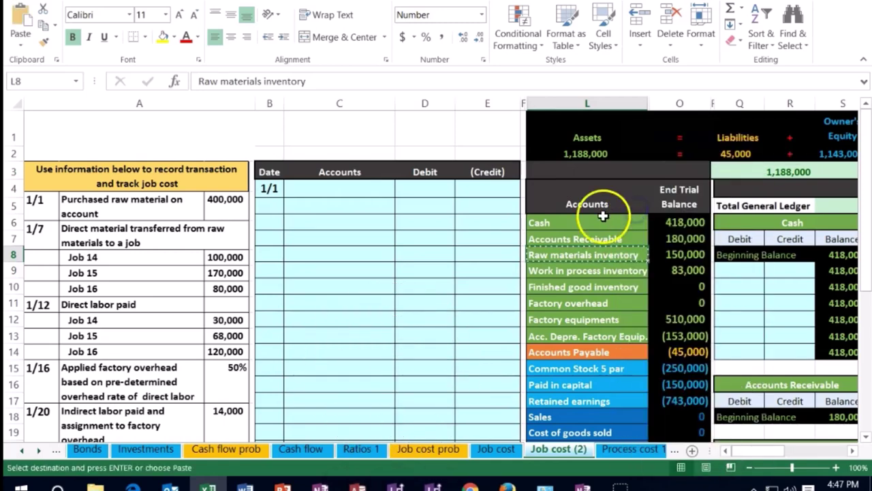
right_click(338, 187)
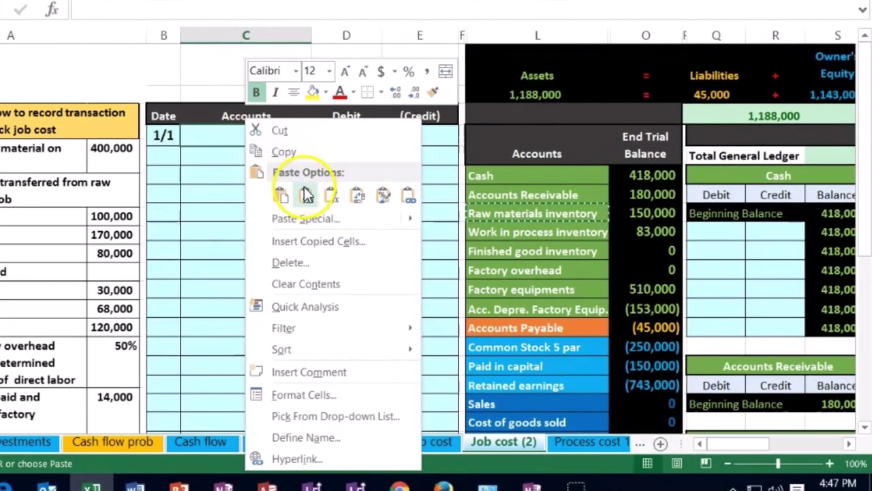
left_click(320, 203)
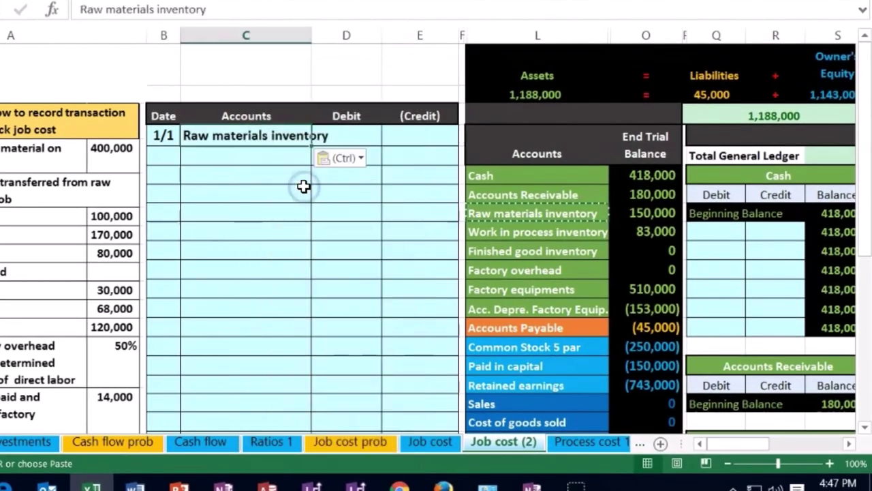
Enter a 400,000 debit for raw materials inventory and a -400000 credit on the journal row below
left_click(353, 143)
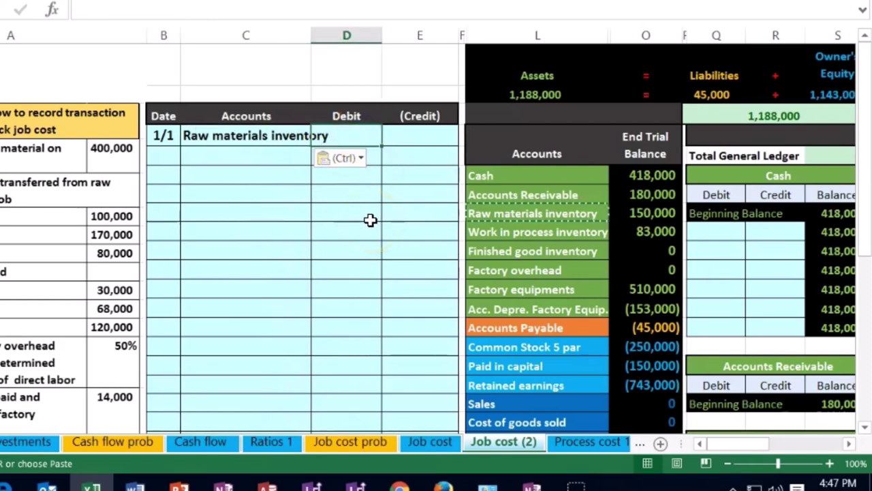
type("400,000")
key("Return")
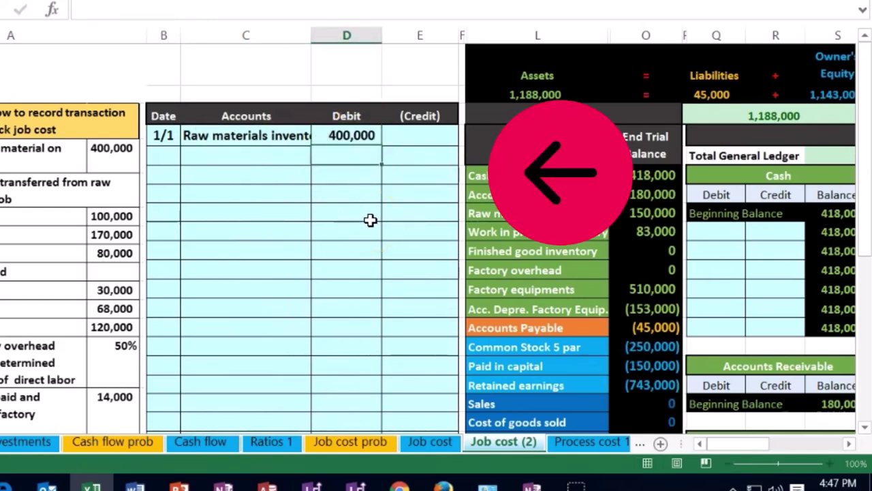
key("Right")
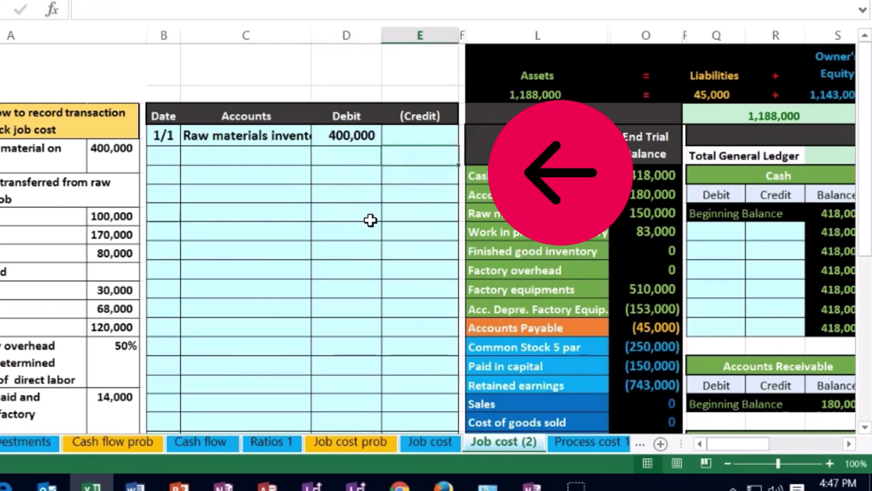
type("-")
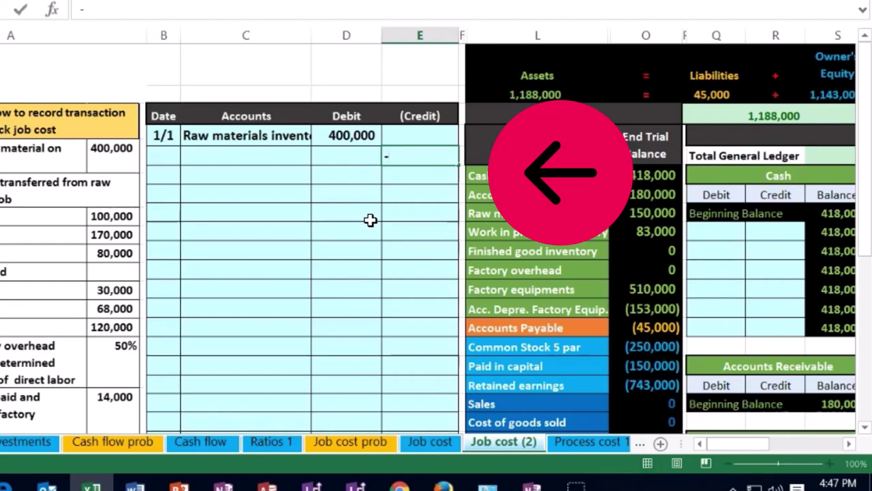
type("400000")
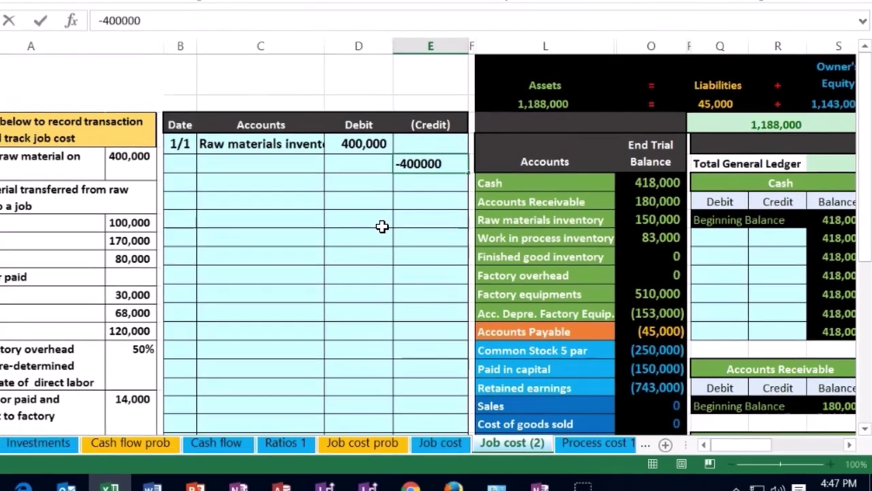
key("Return")
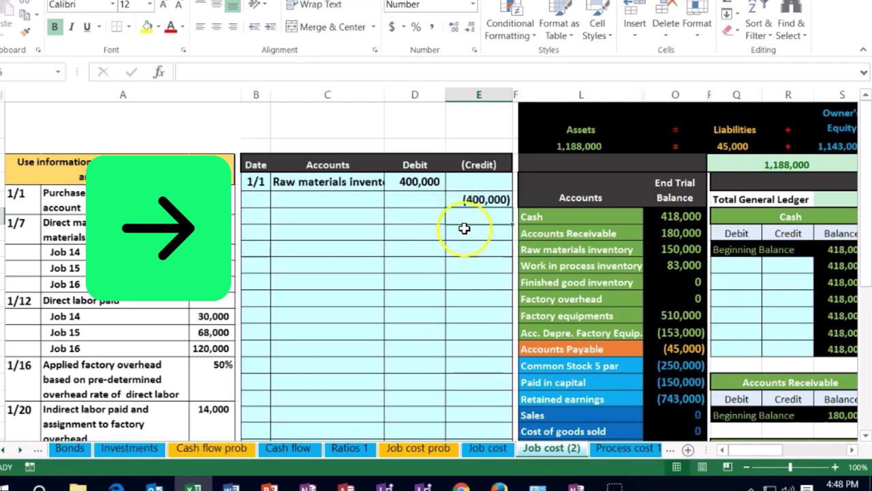
Copy the Accounts Payable name from the trial balance into the journal's credit row, pasting values only
left_click(597, 350)
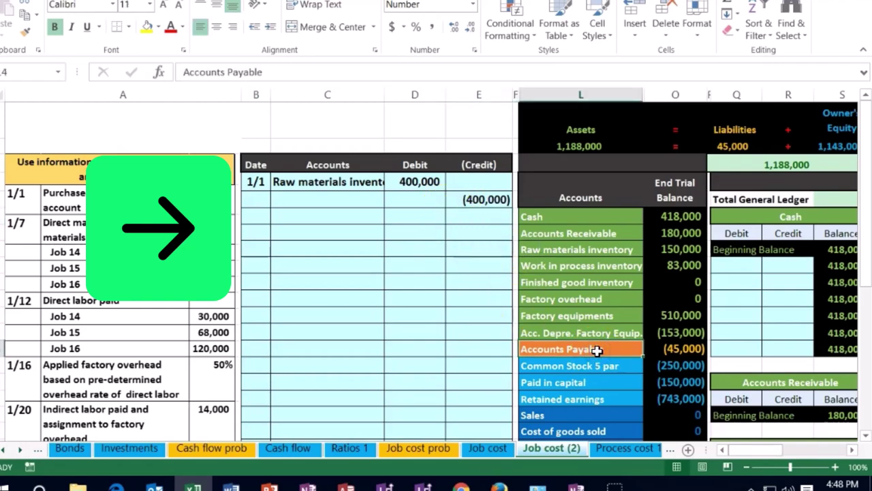
key("shift+Right")
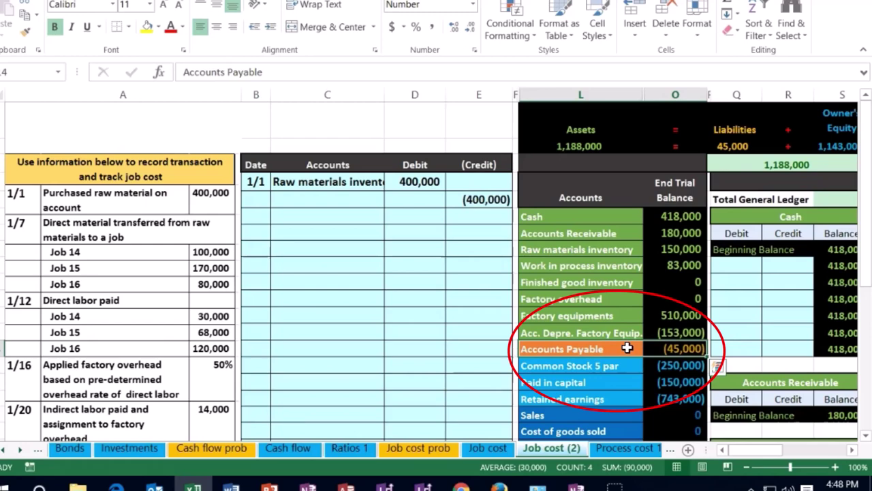
left_click(627, 349)
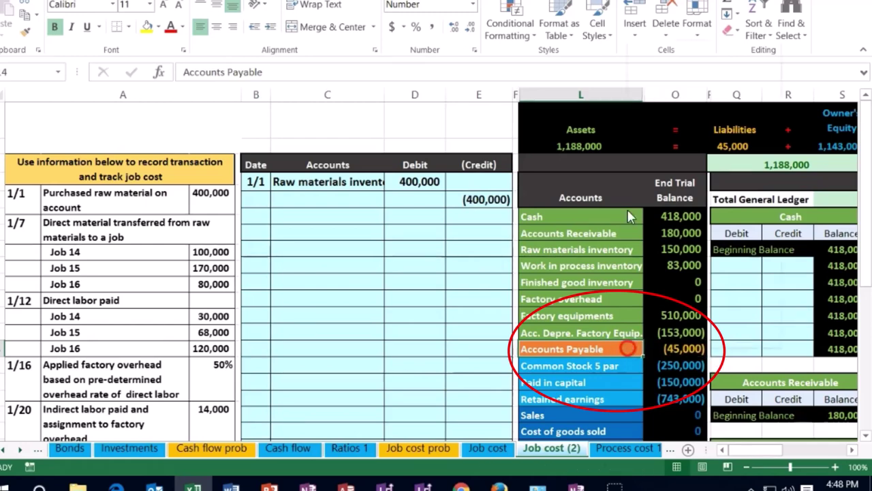
right_click(627, 348)
left_click(654, 66)
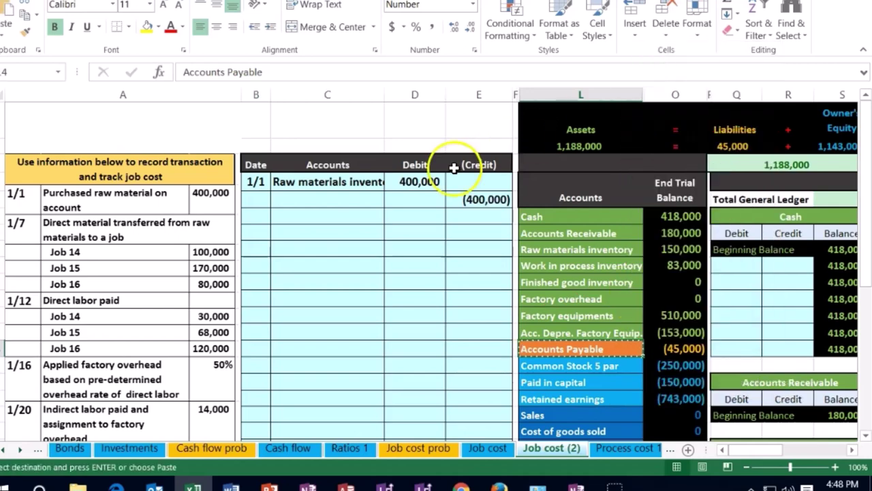
left_click(352, 200)
right_click(354, 202)
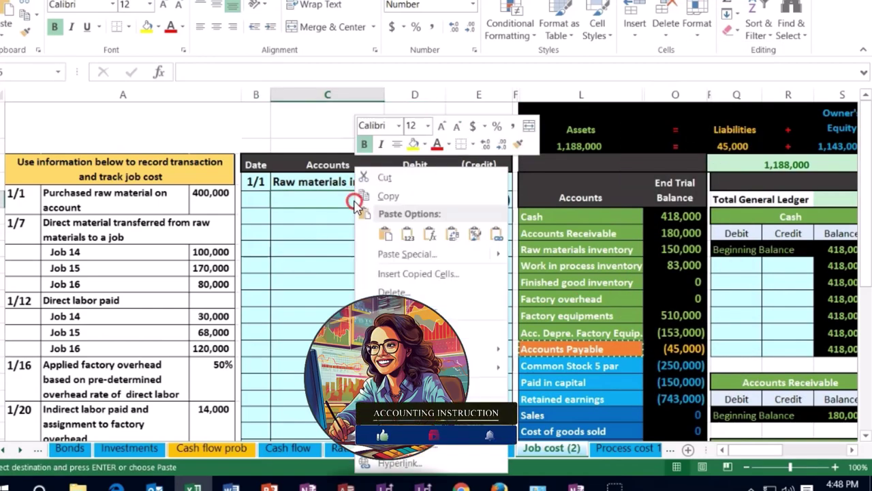
left_click(408, 233)
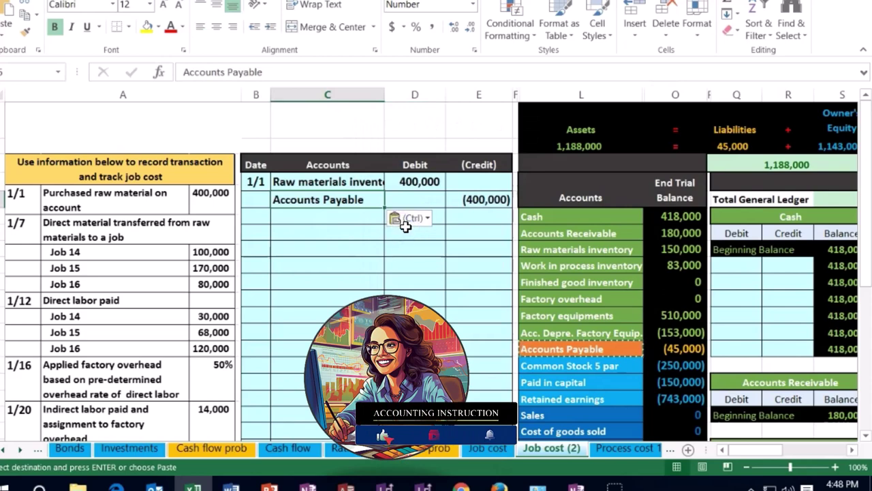
left_click(480, 233)
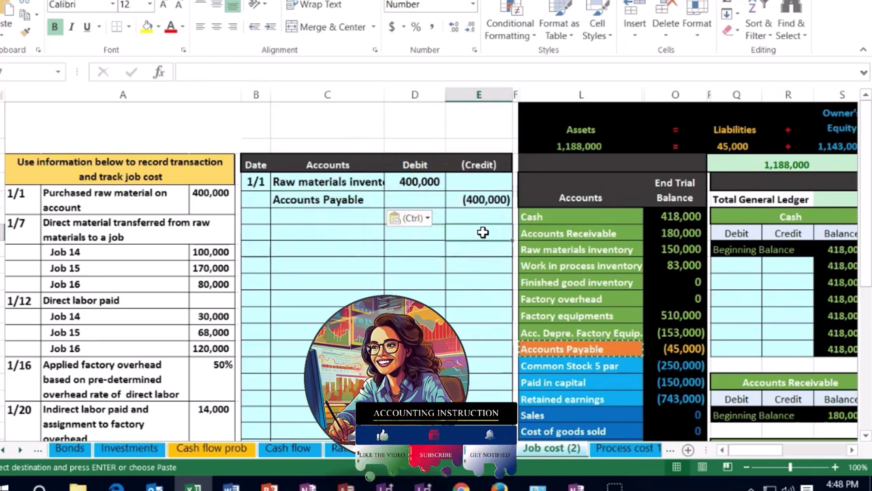
Examine the General Ledger section and its individual accounts beside the trial balance, including Accounts Payable and Cash
left_click(746, 467)
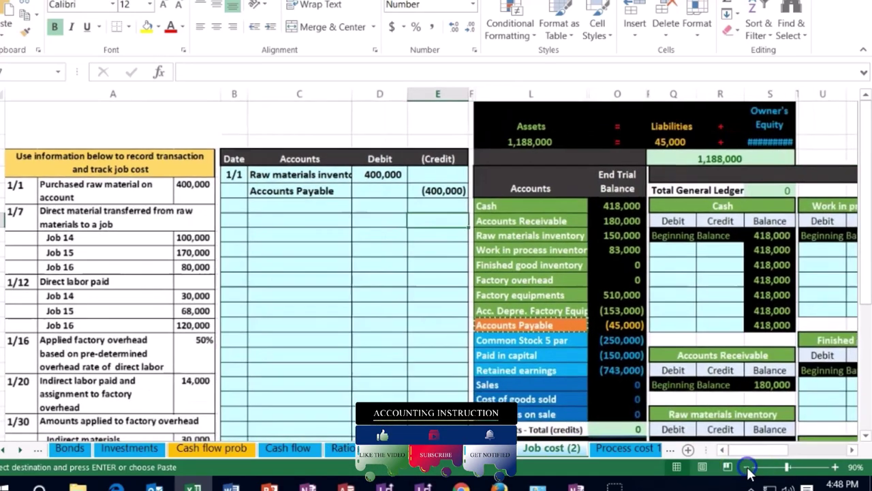
left_click(746, 468)
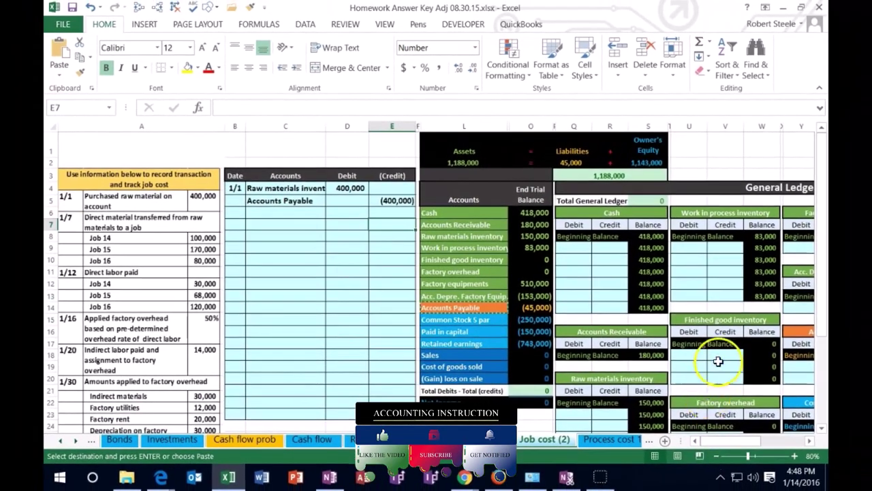
left_click(725, 361)
key("Right")
key("Right")
key("Right")
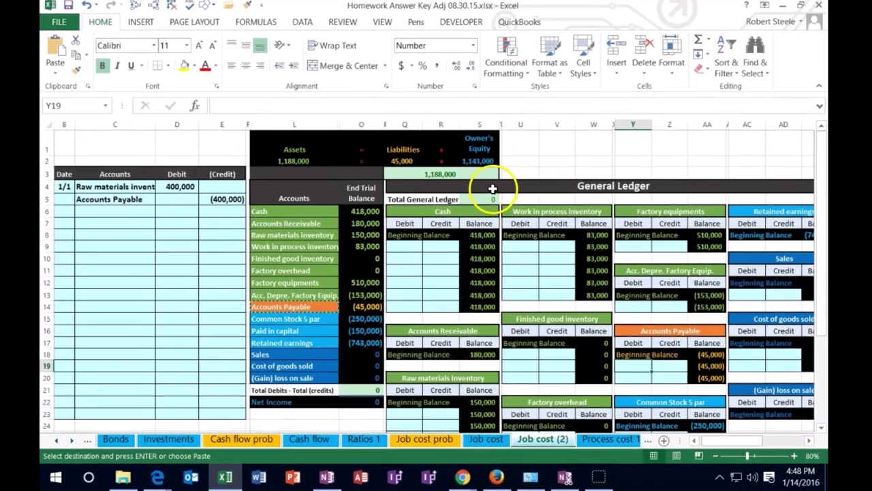
left_click_drag(492, 188, 651, 191)
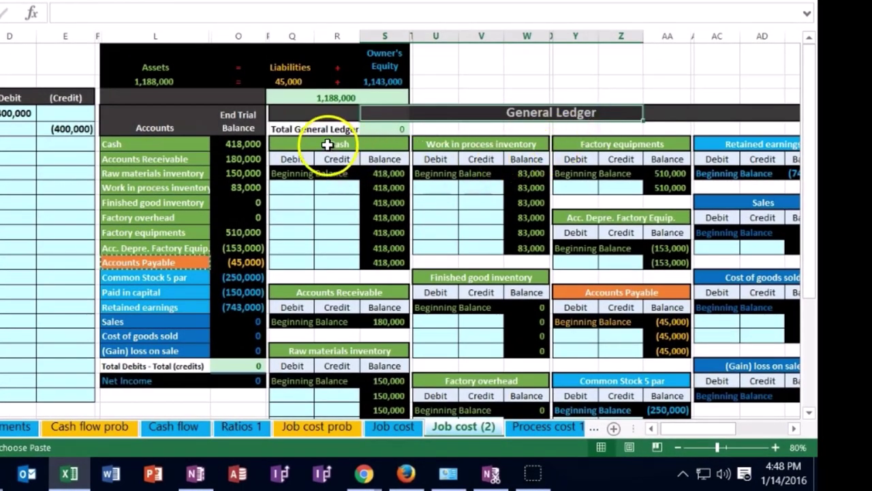
left_click(336, 144)
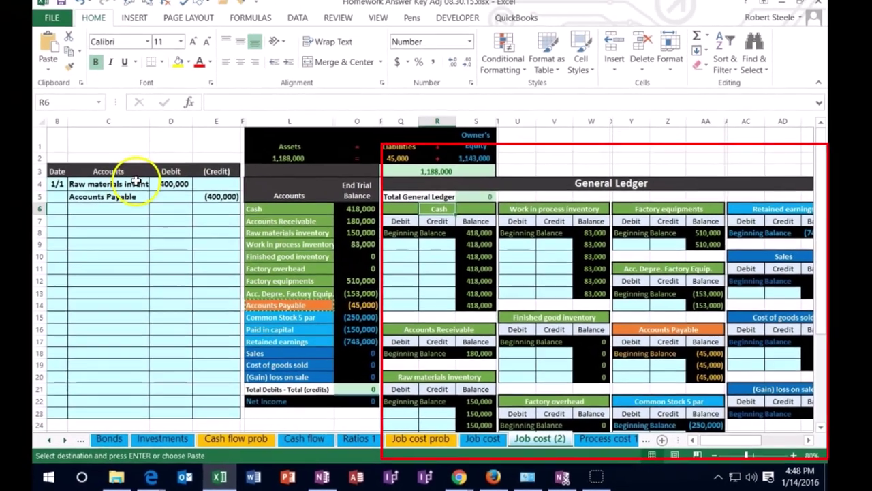
Trace Raw materials inventory from the 1/1 journal entry through the trial balance to its general ledger account
left_click_drag(136, 181, 170, 183)
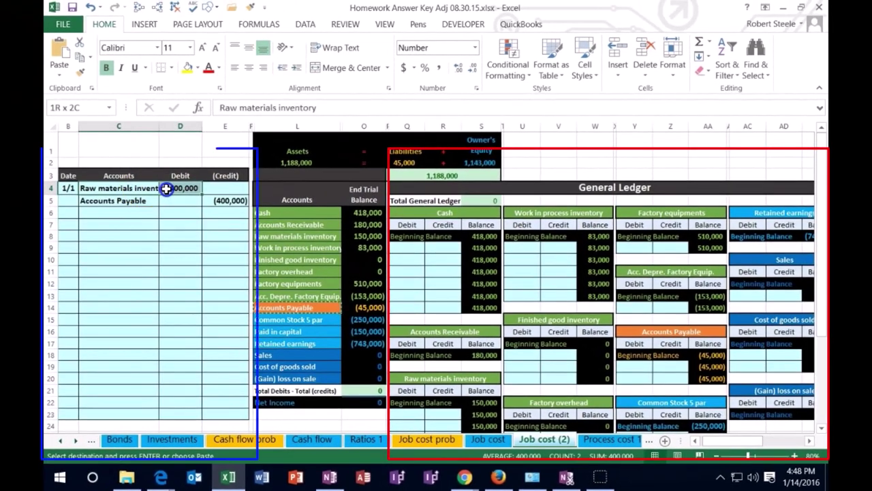
left_click_drag(263, 235, 361, 234)
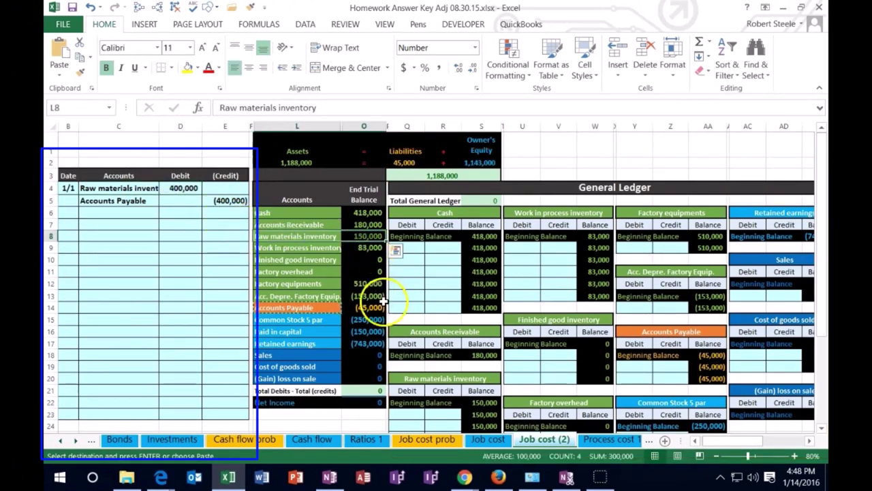
left_click(413, 381)
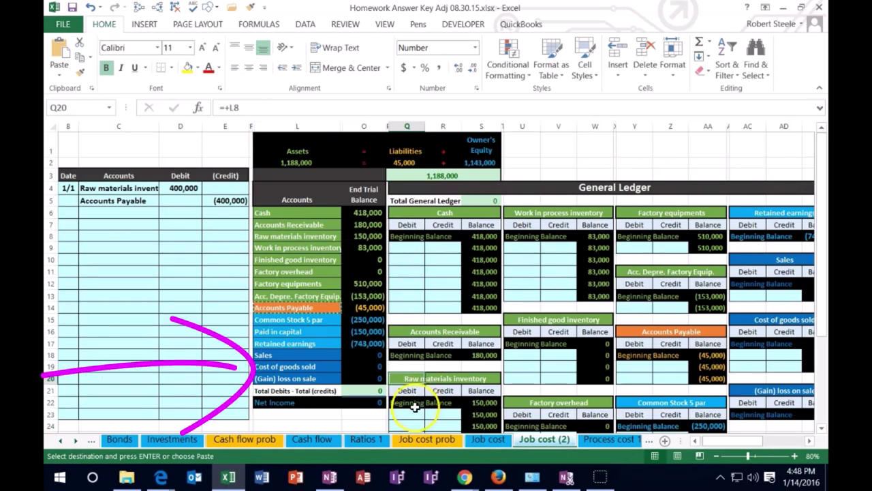
Post the 1/1 debit to the Raw materials inventory ledger by linking Q23 to journal cell D4, and check the trial balance total
left_click(413, 412)
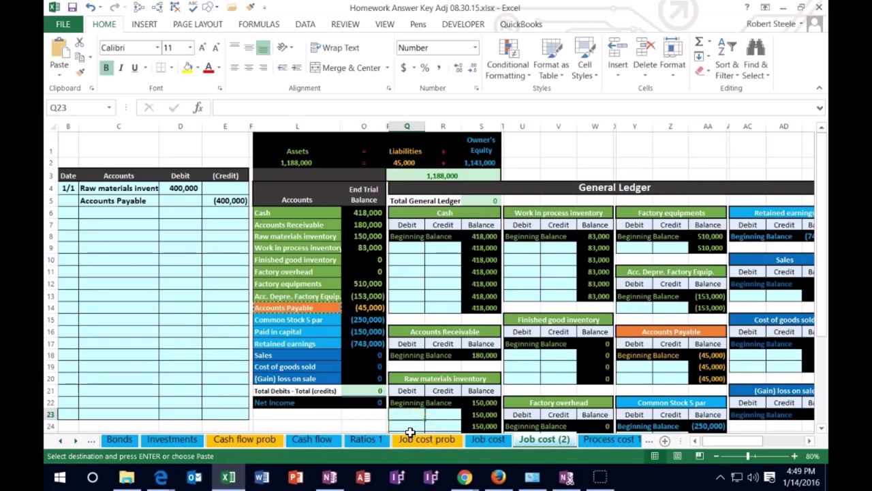
type("=")
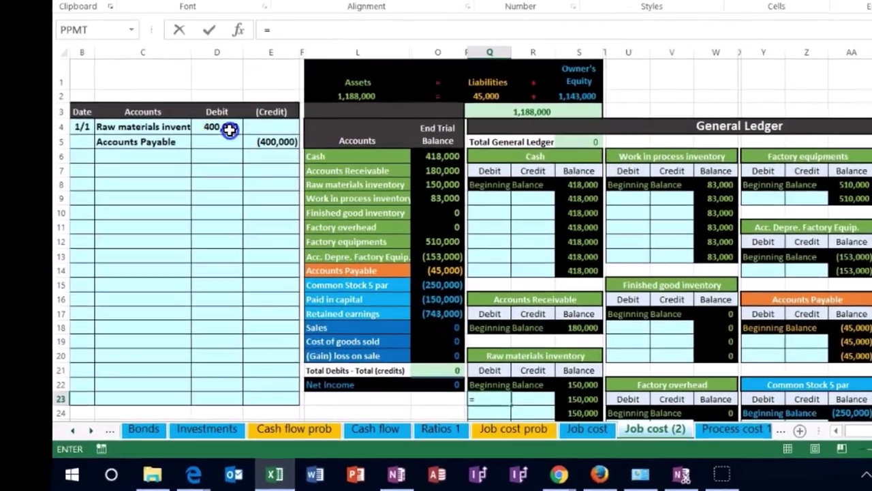
left_click(180, 188)
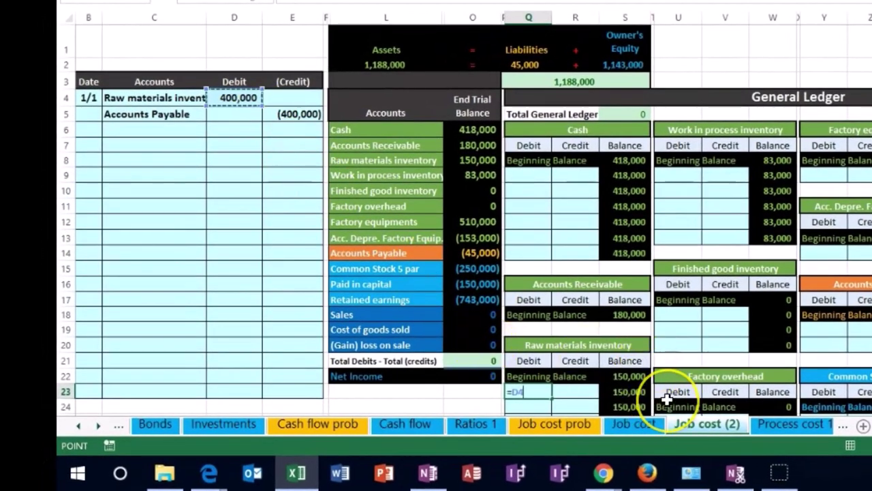
key("Return")
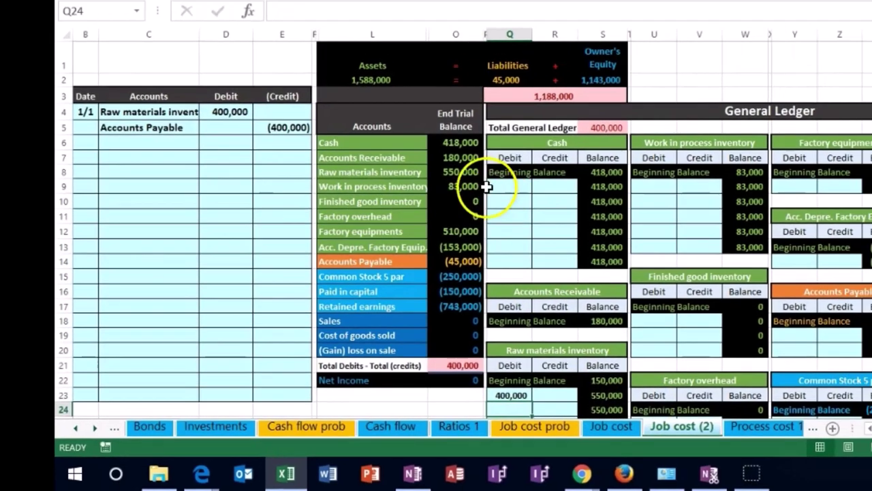
left_click(472, 160)
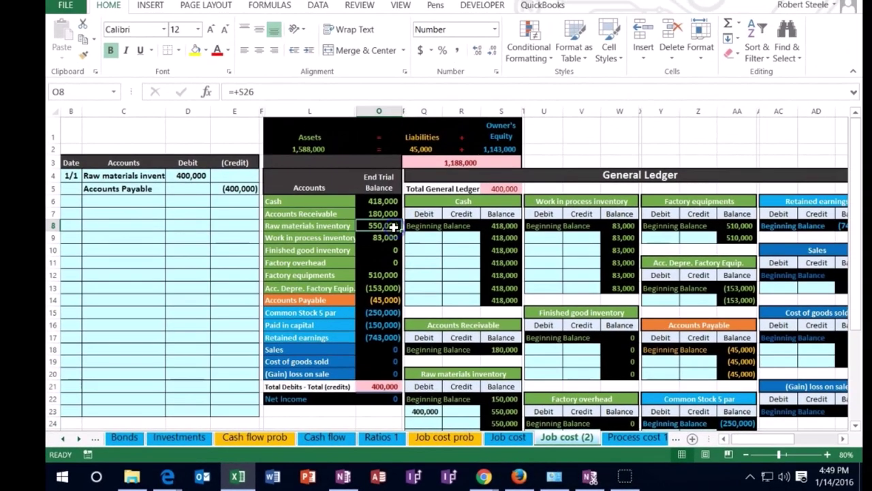
left_click(508, 421)
left_click(380, 387)
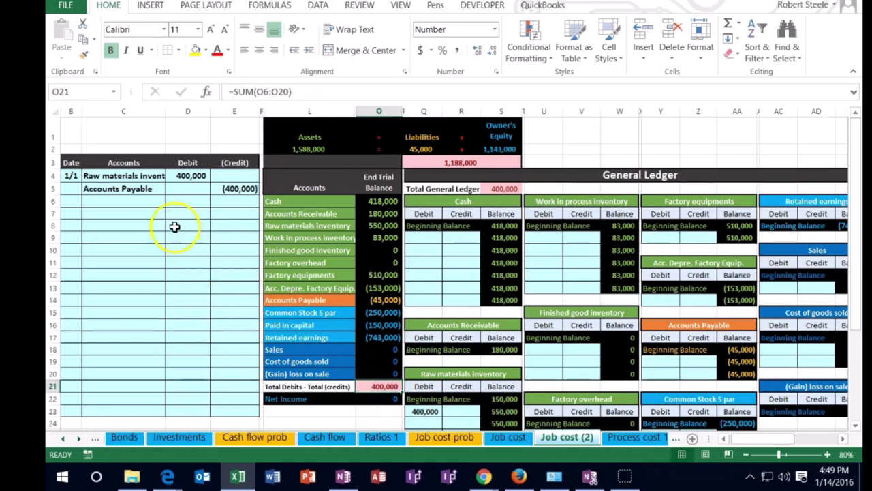
Post the 1/1 credit to the Accounts Payable ledger by linking Z19 to journal cell E5, and check the trial balance total
left_click(119, 187)
left_click_drag(120, 188, 234, 188)
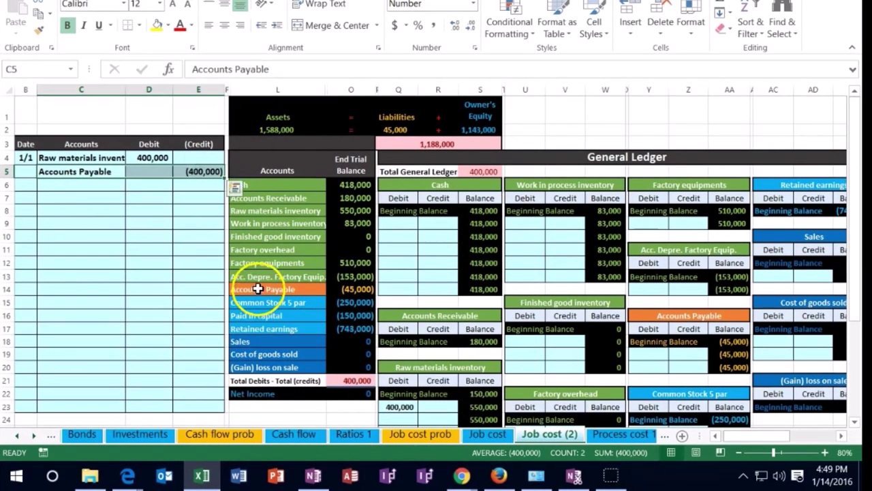
left_click_drag(257, 288, 337, 288)
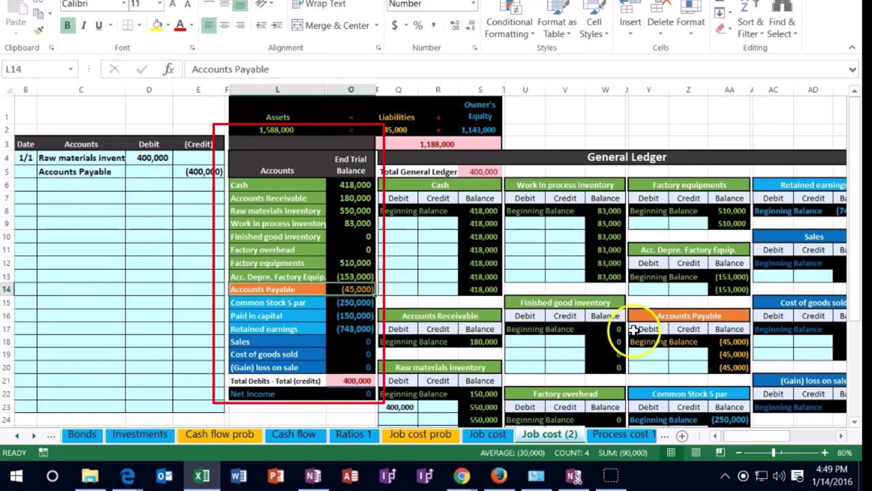
left_click(687, 352)
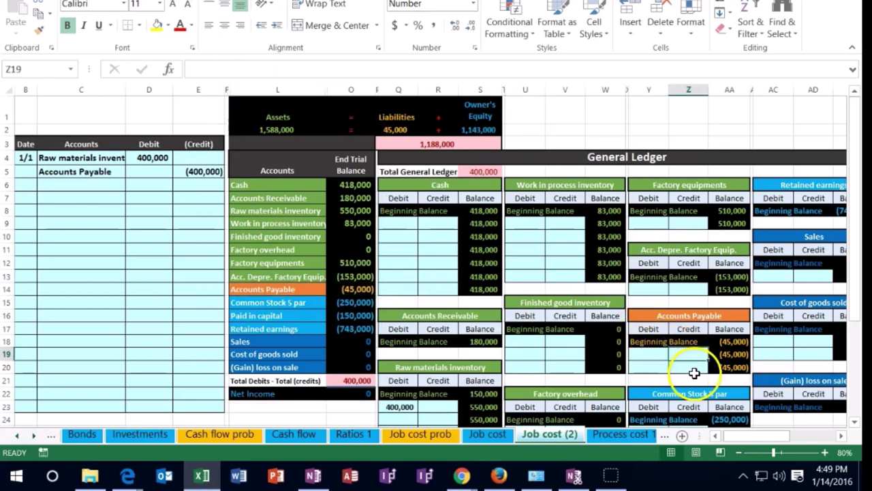
type("=")
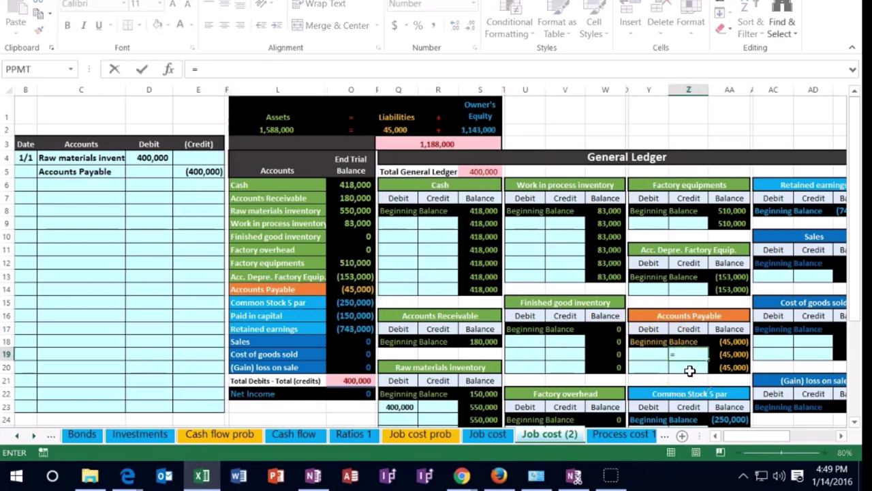
left_click(209, 170)
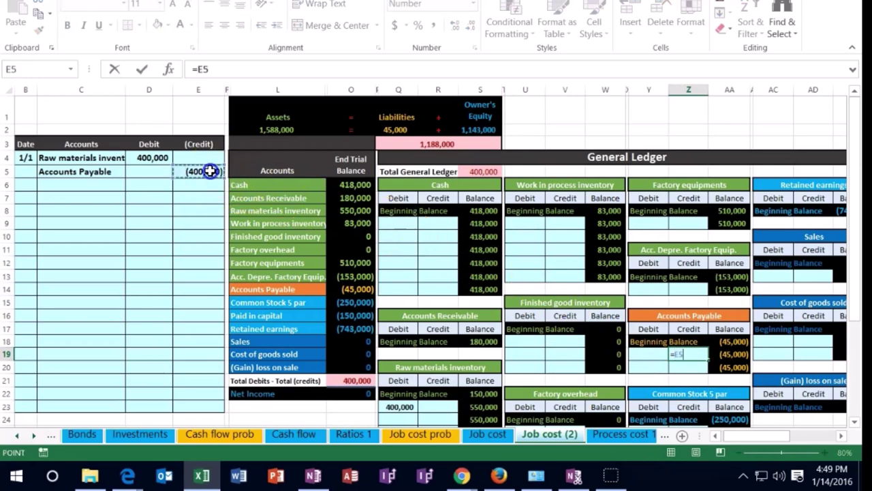
key("Return")
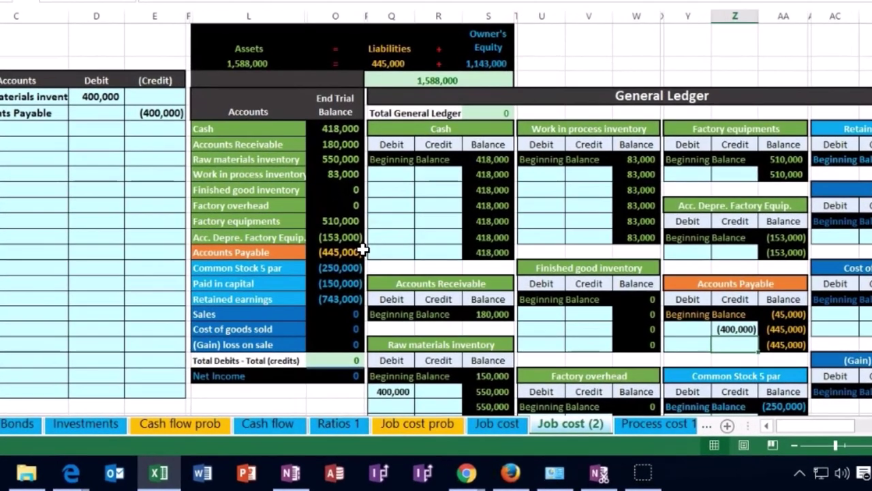
left_click(353, 361)
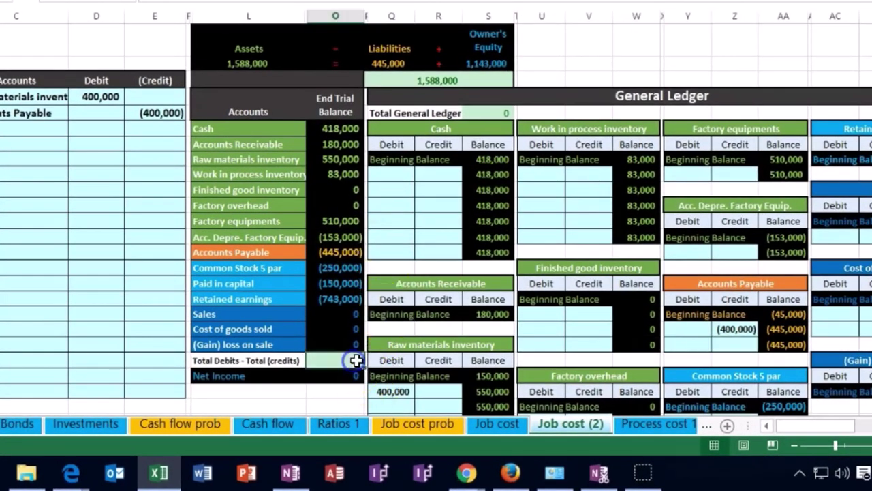
Enter the date 1/7 in journal cell B7 for the direct material transfer, leaving a blank row below the first entry
left_click(288, 280)
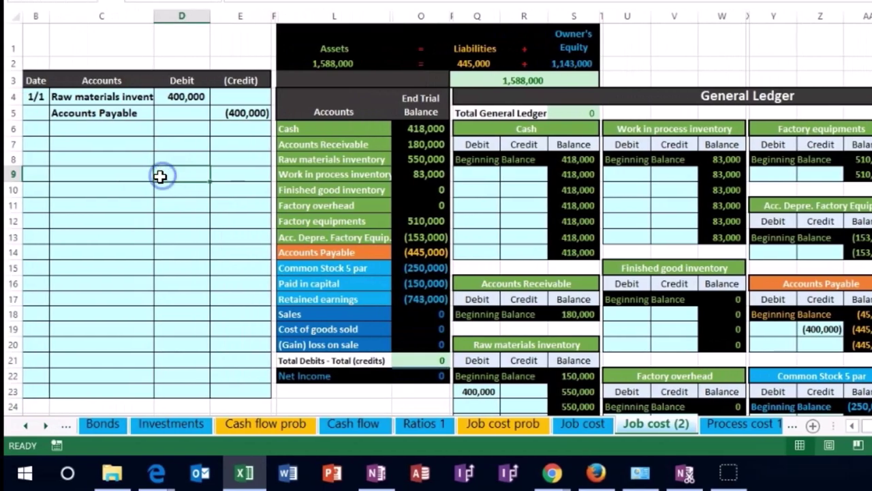
left_click(61, 176)
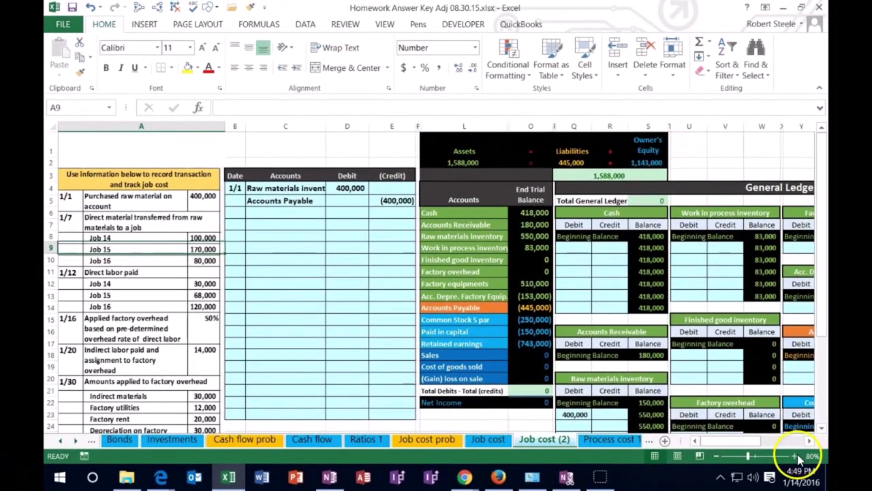
left_click(793, 455)
left_click(793, 455)
scroll(522, 306, "down", 1)
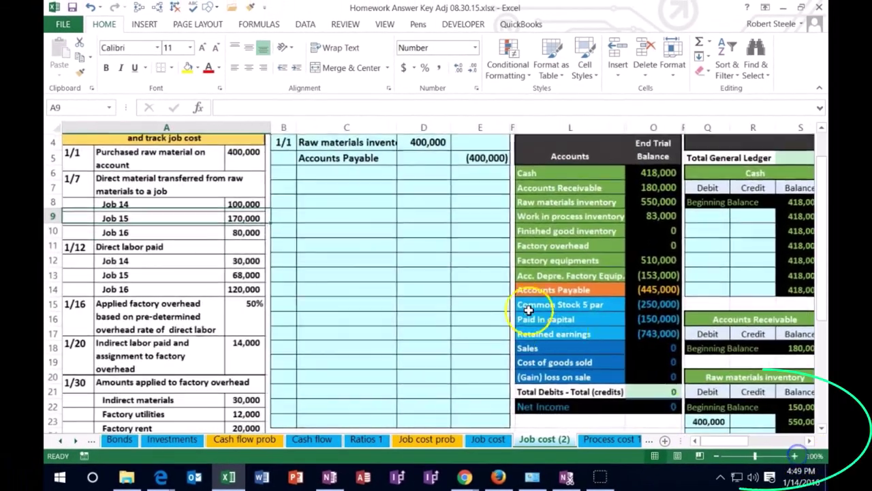
left_click(402, 293)
left_click(287, 190)
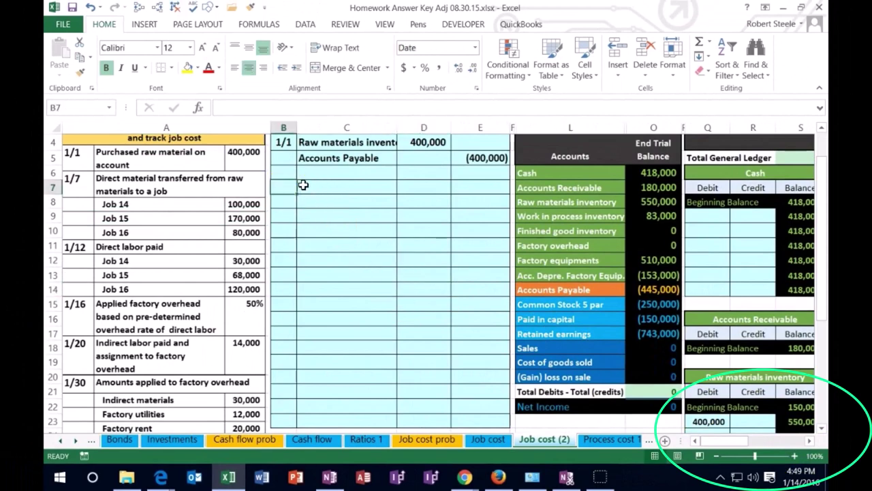
type("1/7")
key("Return")
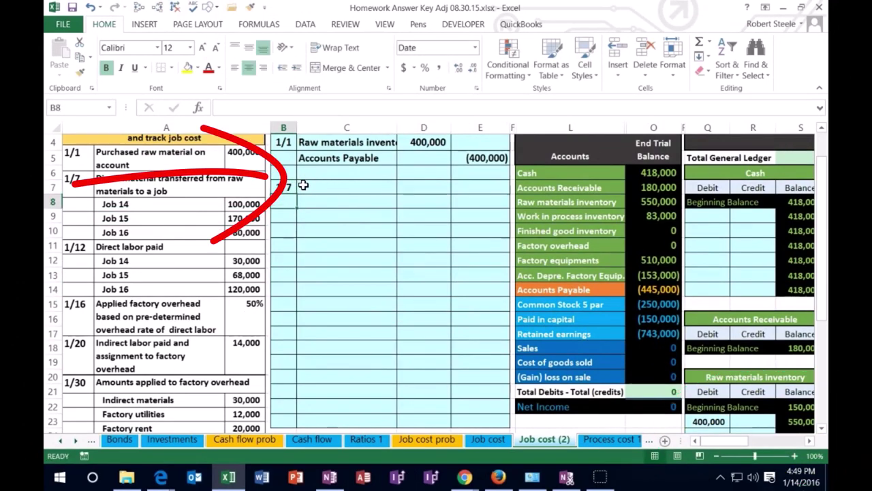
key("Escape")
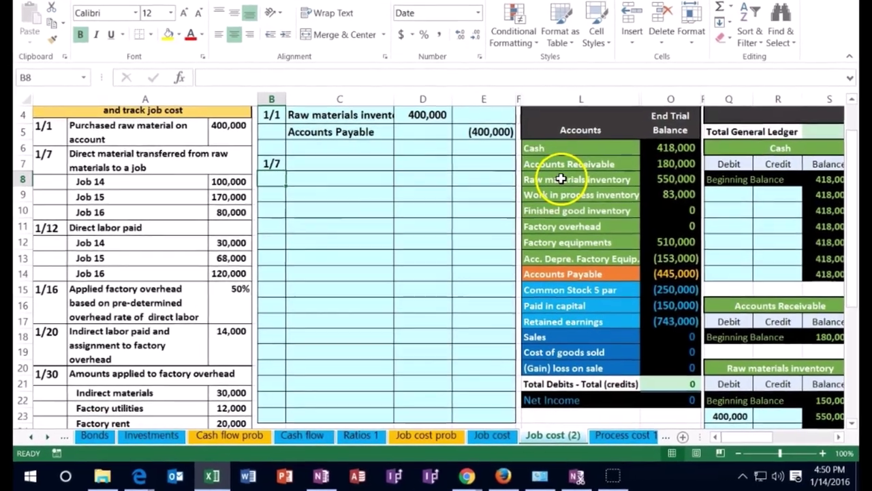
Copy the Raw materials inventory name from the trial balance into journal cell C8, pasting values only
mouse_move(589, 202)
left_mouse_down()
mouse_move(658, 204)
mouse_move(619, 188)
mouse_move(660, 188)
left_mouse_up()
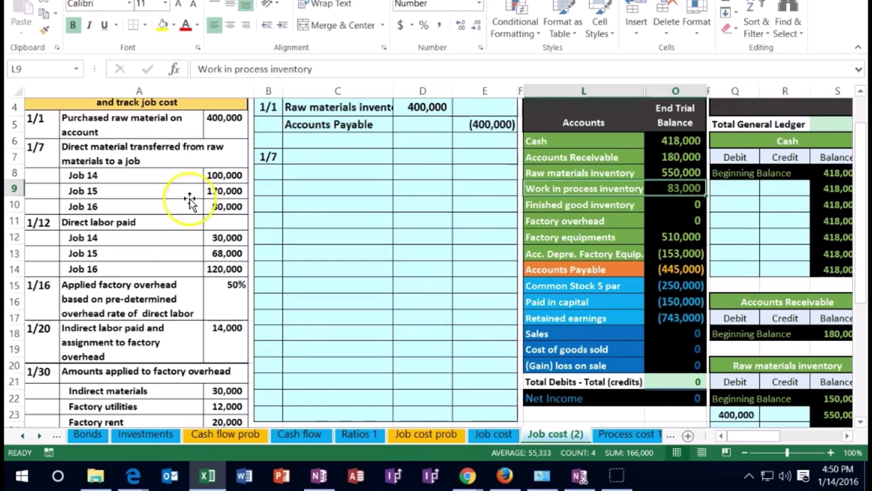
left_click(566, 174)
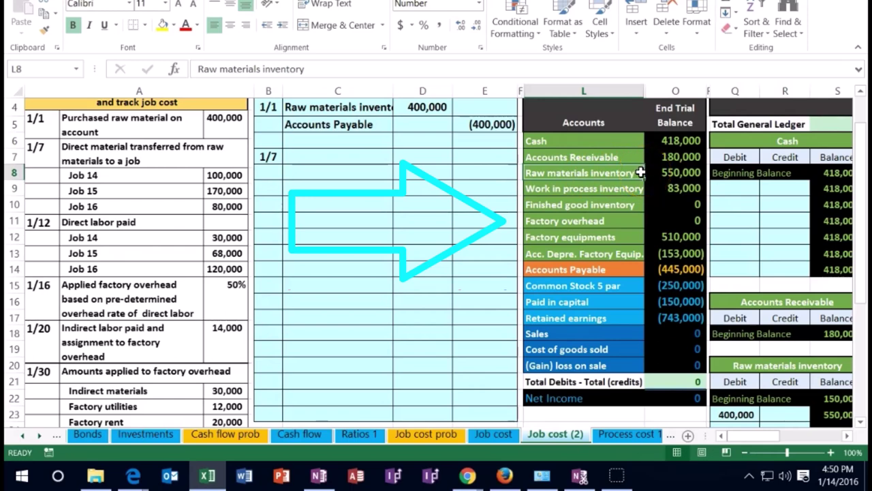
right_click(582, 170)
left_click(602, 185)
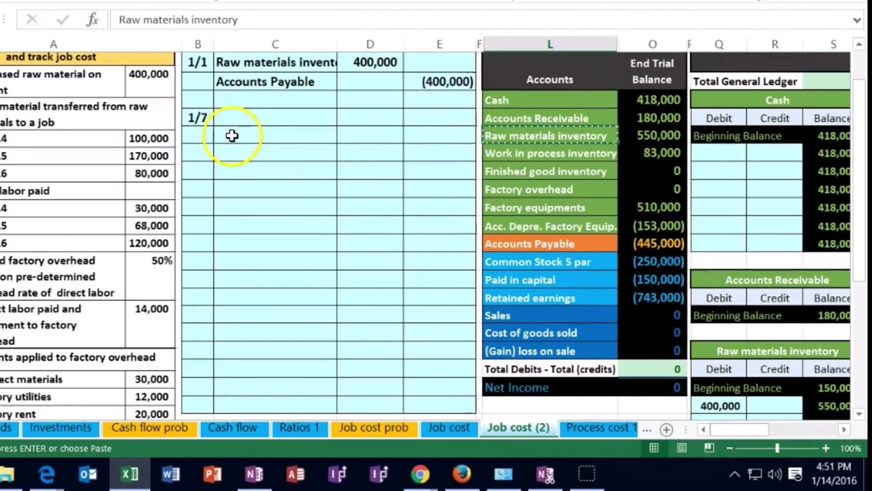
left_click(231, 136)
right_click(233, 138)
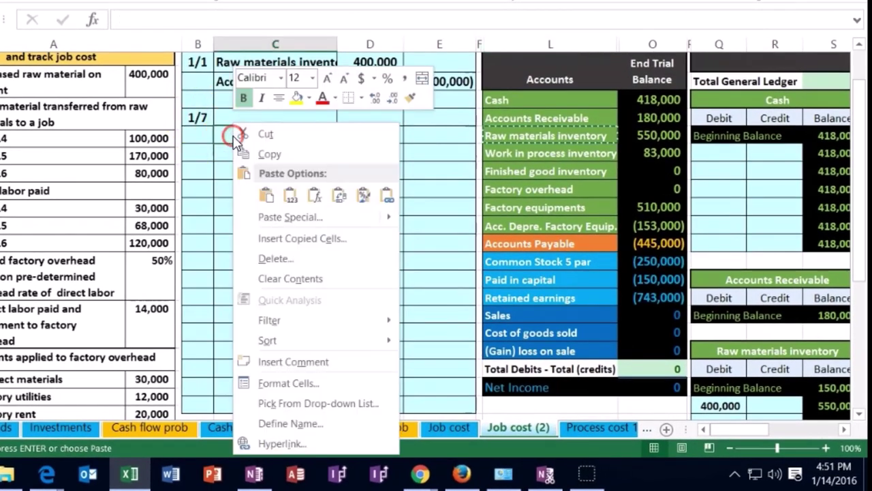
left_click(290, 197)
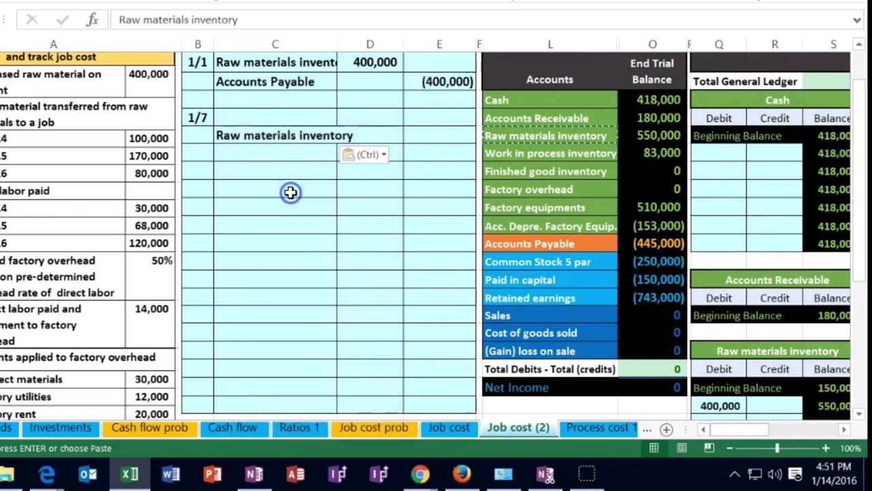
Enter the raw materials credit in journal cell E8 as the negative sum of the three job amounts, -(100000+170000+80000)
left_click(444, 135)
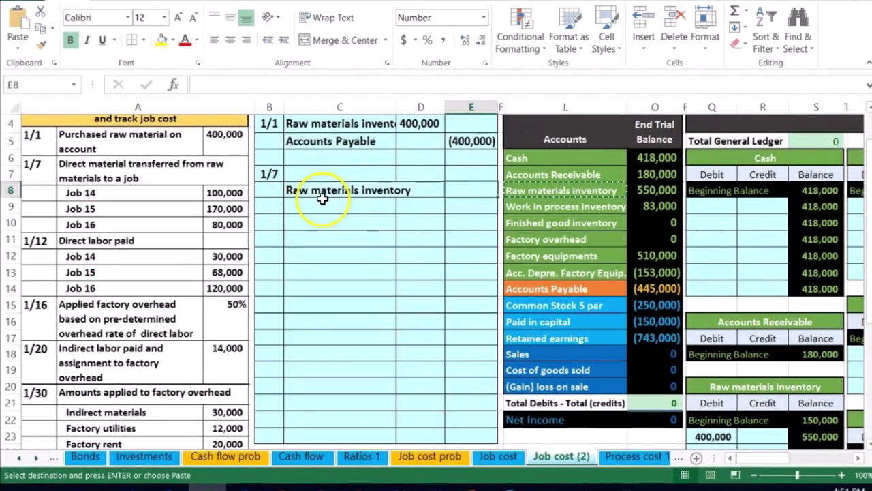
type("-")
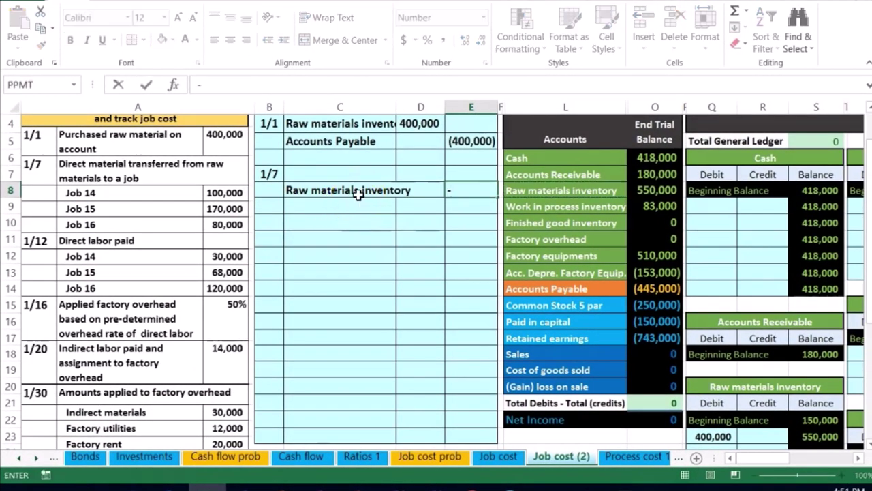
type("(100000")
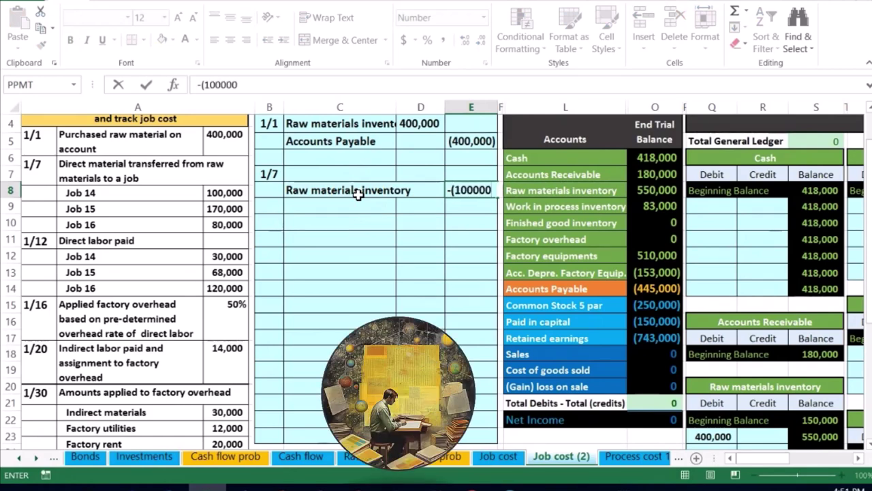
type("+170000+80000")
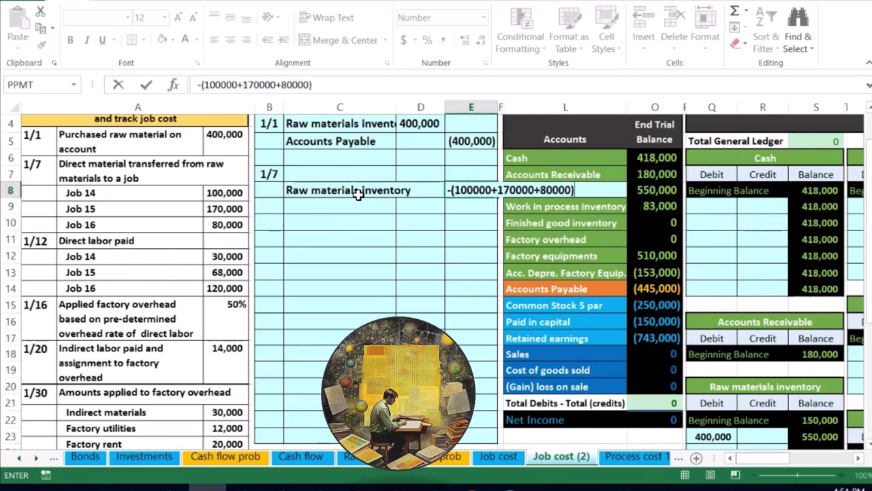
key("Return")
key("Up")
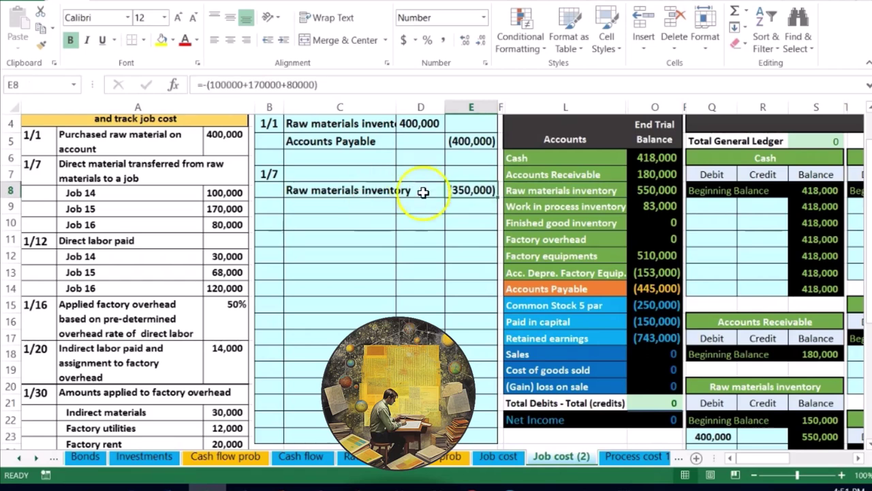
left_click(238, 99)
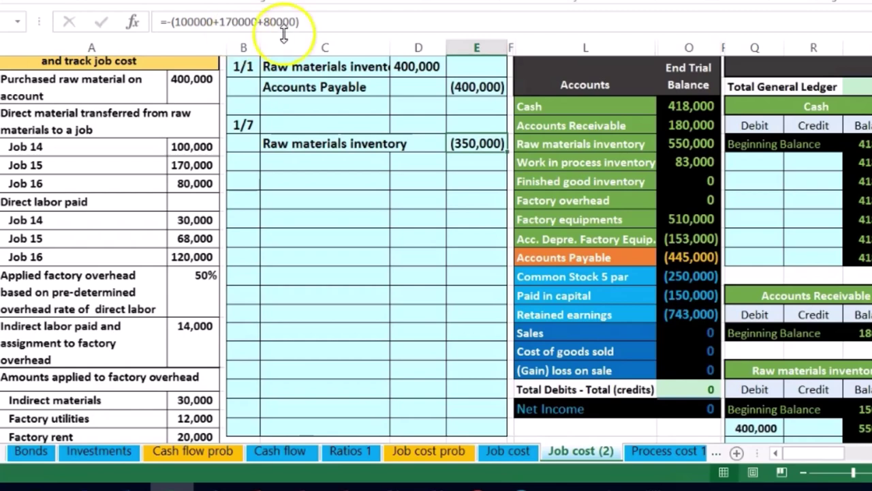
Enter the 1/7 debit in journal cell D7 as the formula -E8
left_click(425, 127)
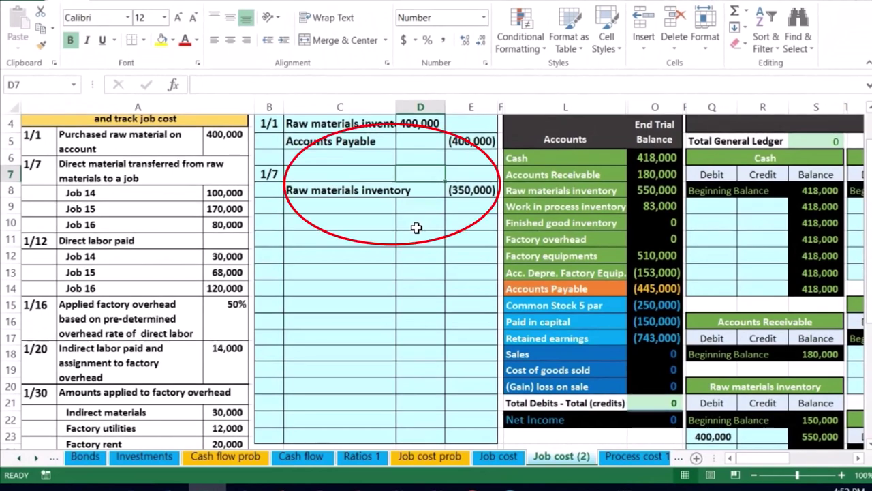
type("-")
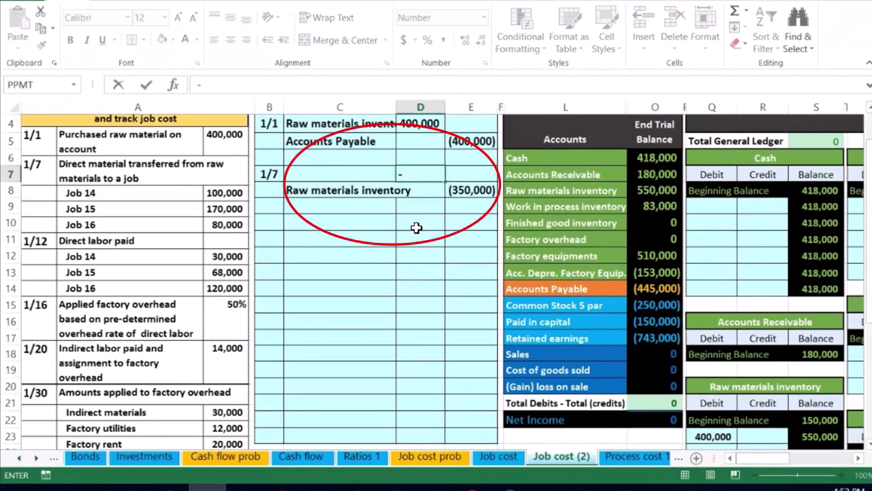
key("Down")
key("Right")
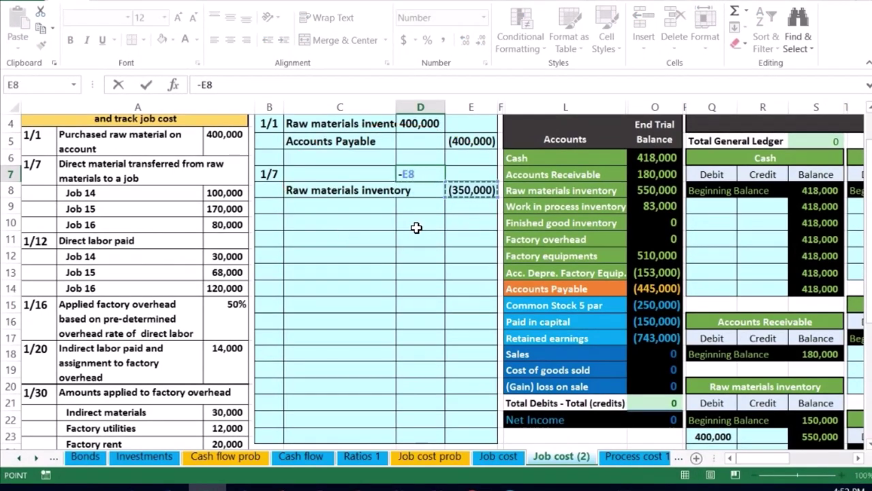
key("Return")
key("Up")
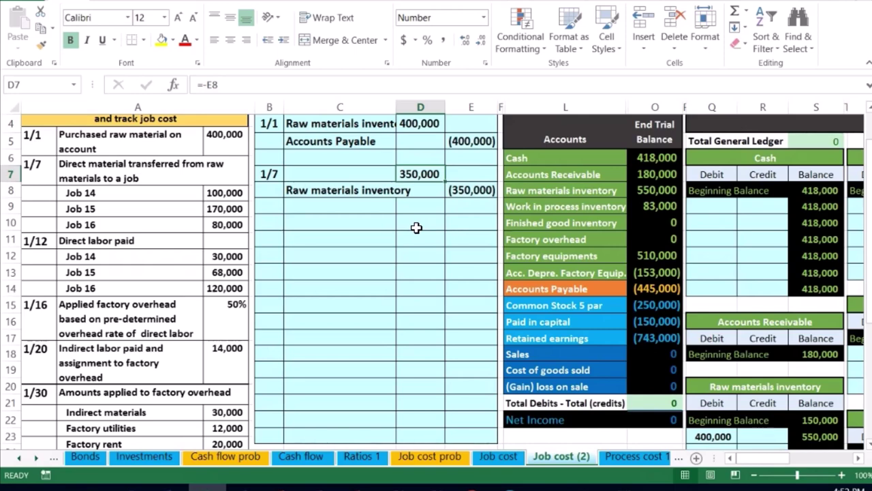
Copy the Work in process inventory name from the trial balance into journal cell C7, pasting values only
left_click(527, 206)
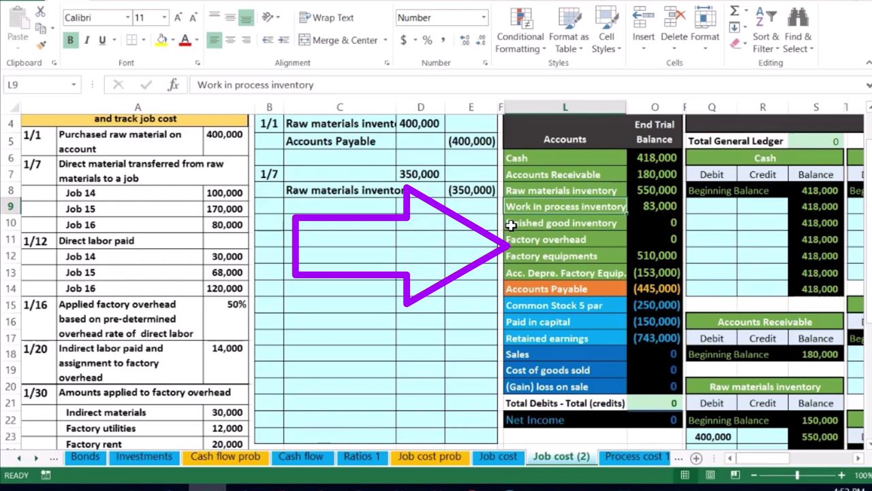
left_click(652, 205)
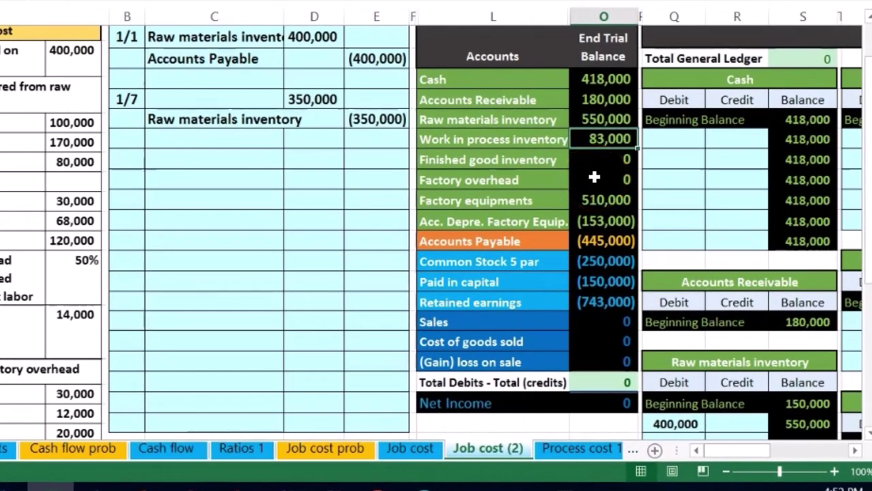
right_click(538, 139)
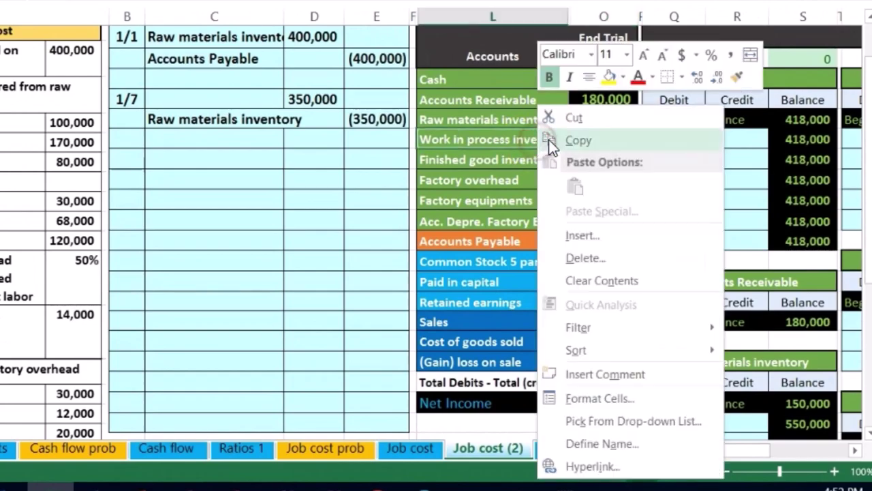
left_click(549, 139)
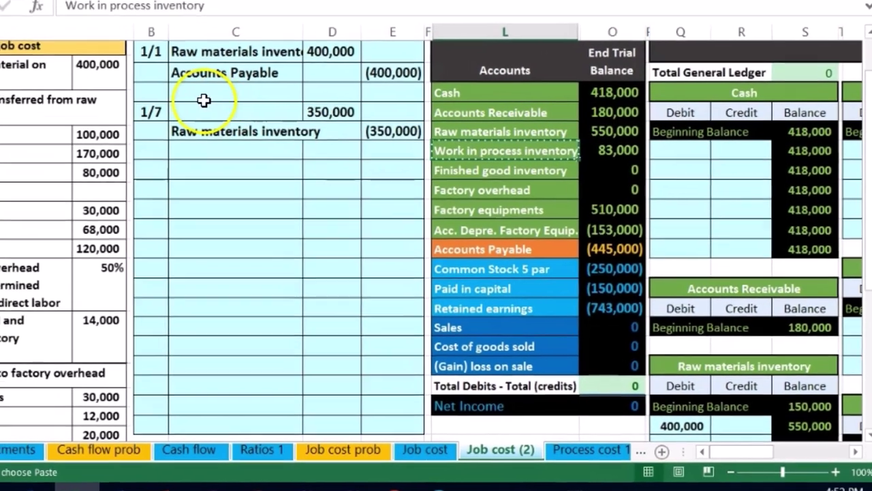
left_click(179, 89)
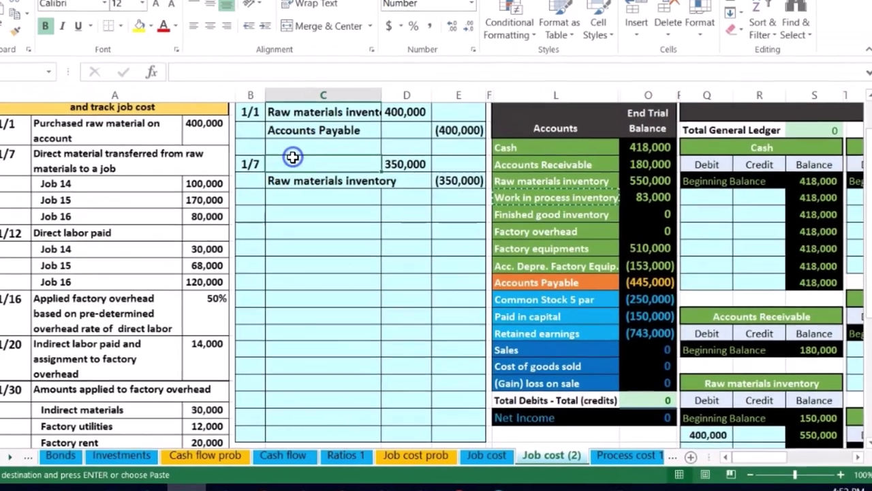
right_click(293, 158)
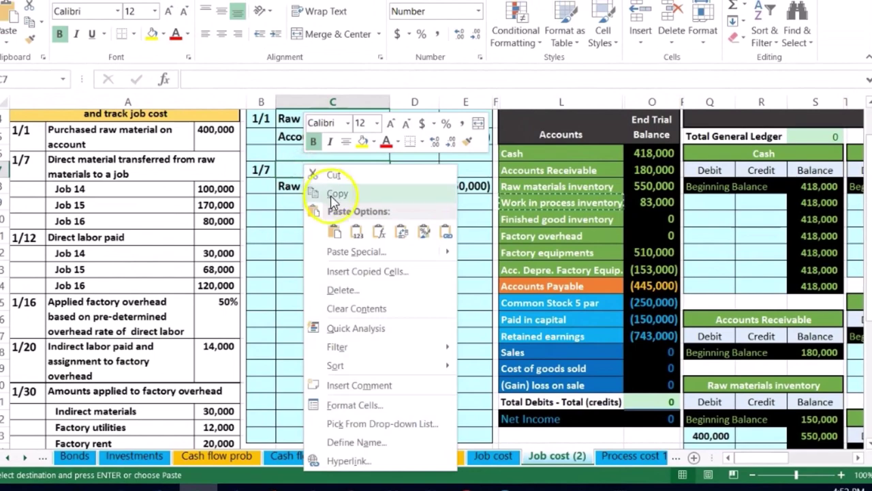
left_click(356, 231)
left_click(358, 229)
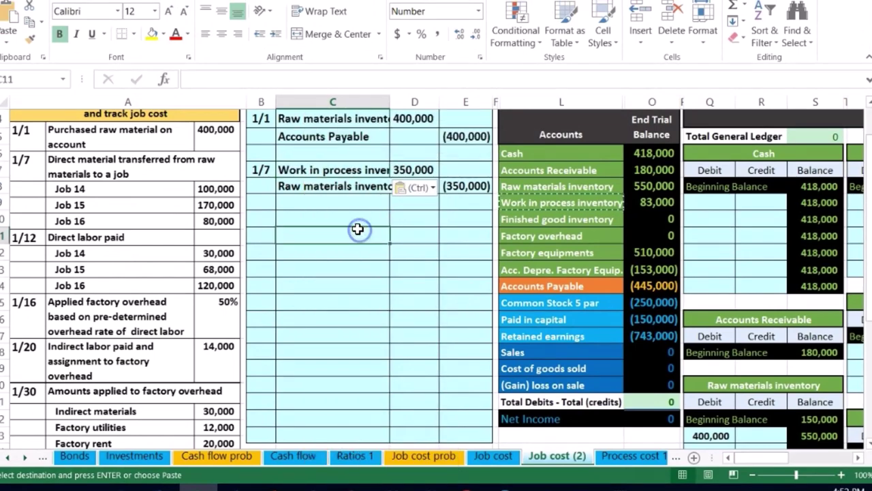
Post the 1/7 debit to the Work in process inventory ledger by entering =D7 in cell U9
left_click(753, 475)
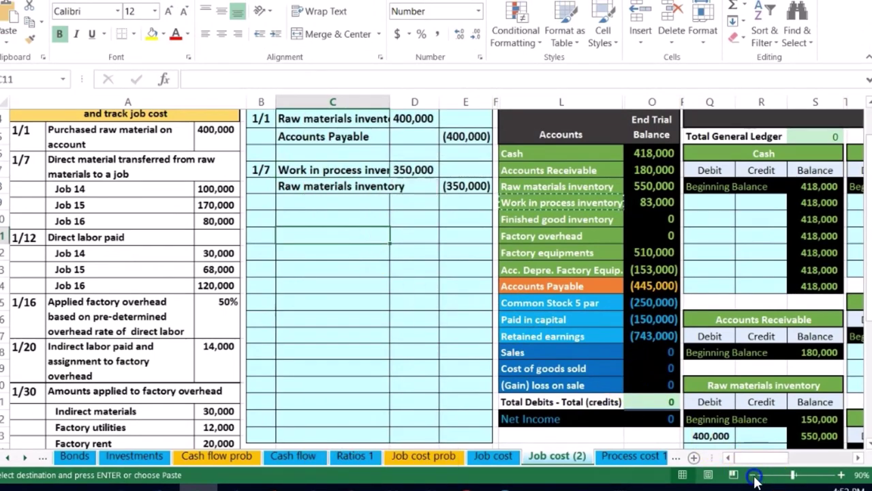
left_click(752, 475)
left_click(780, 399)
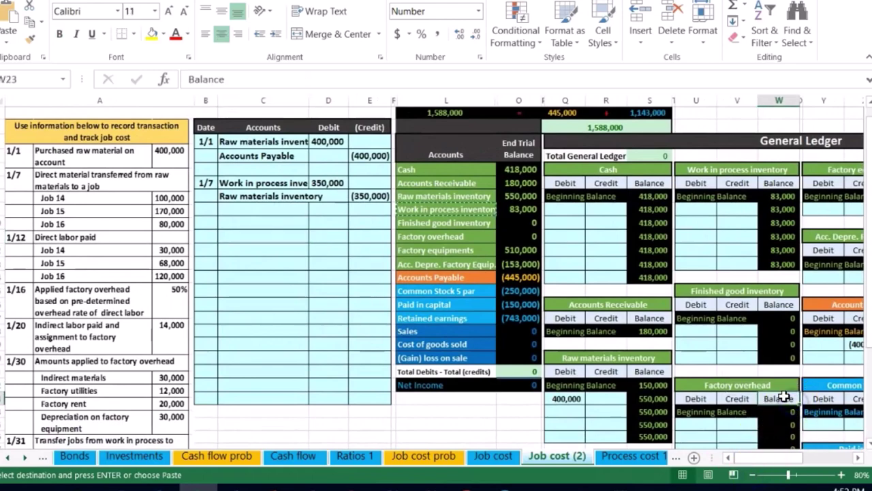
key("Right")
key("Right")
left_click(370, 317)
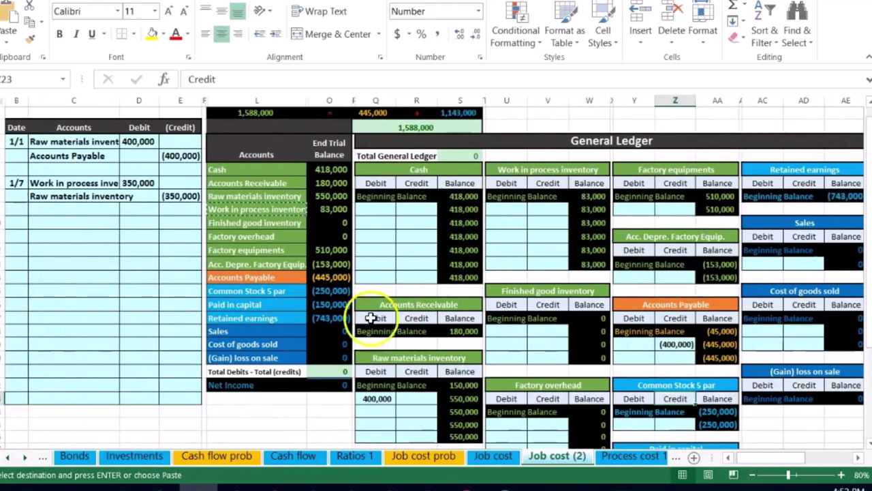
left_click_drag(99, 182, 122, 179)
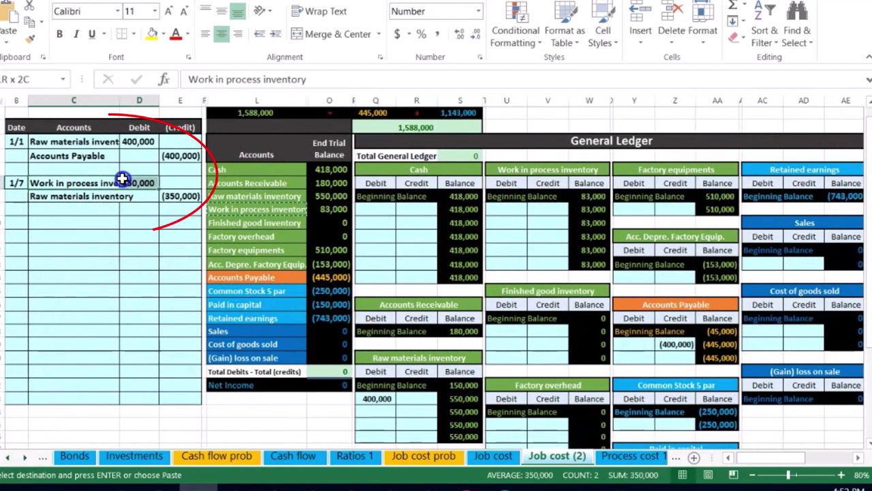
key("ctrl+v")
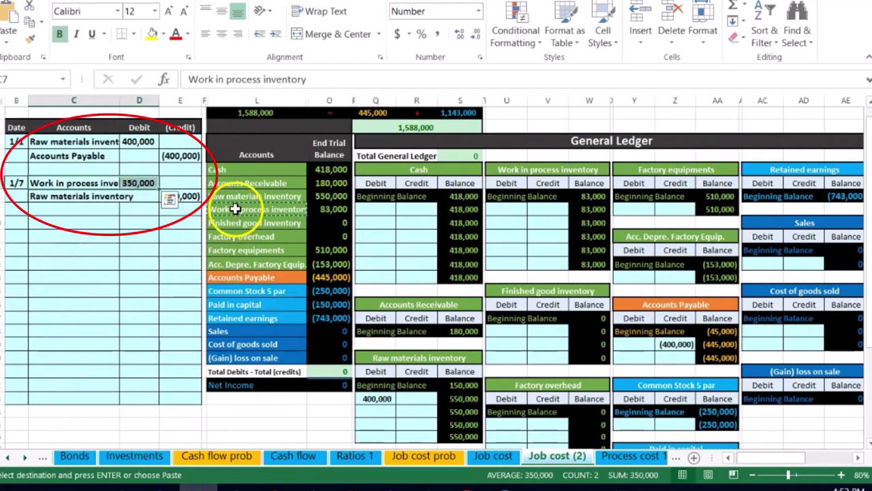
left_click_drag(235, 208, 309, 209)
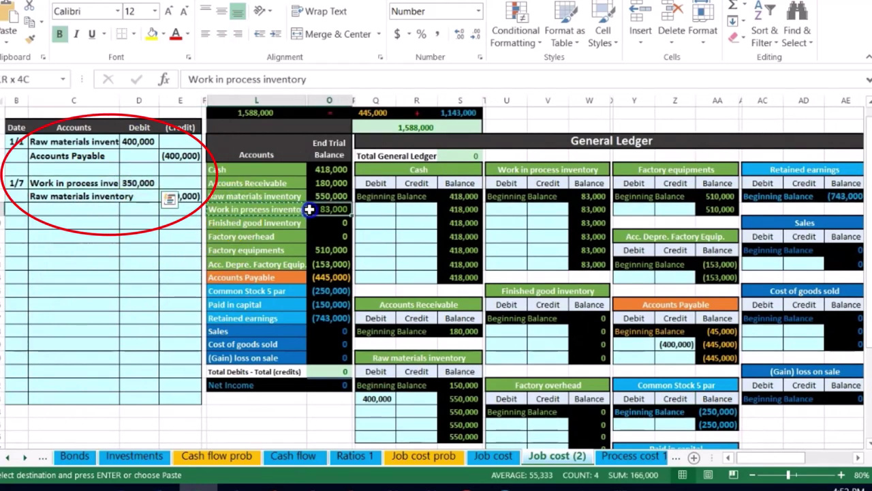
key("ctrl+c")
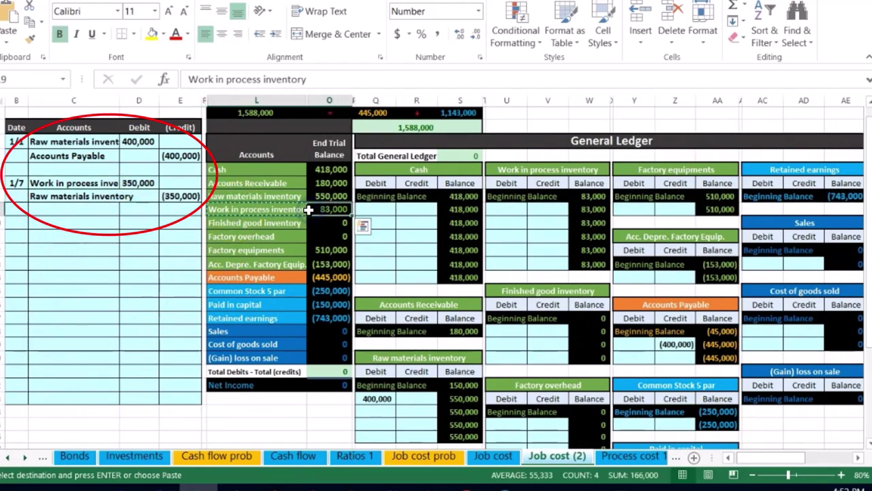
left_click(501, 209)
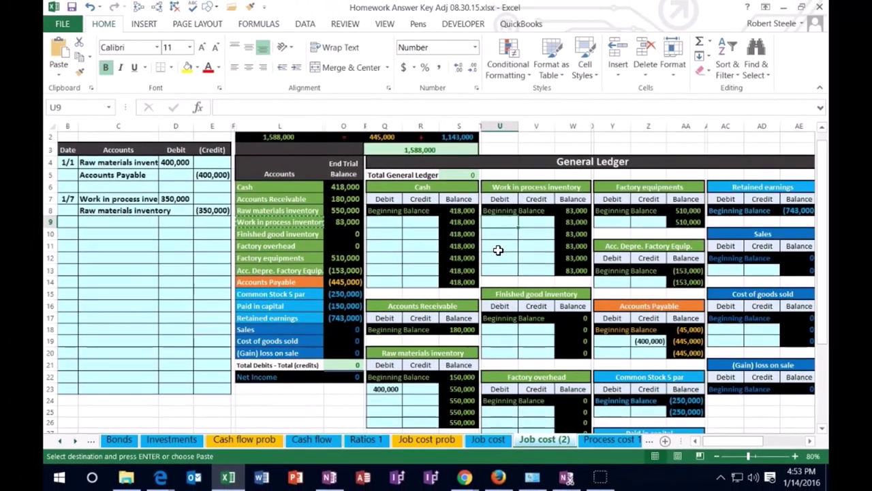
type("=")
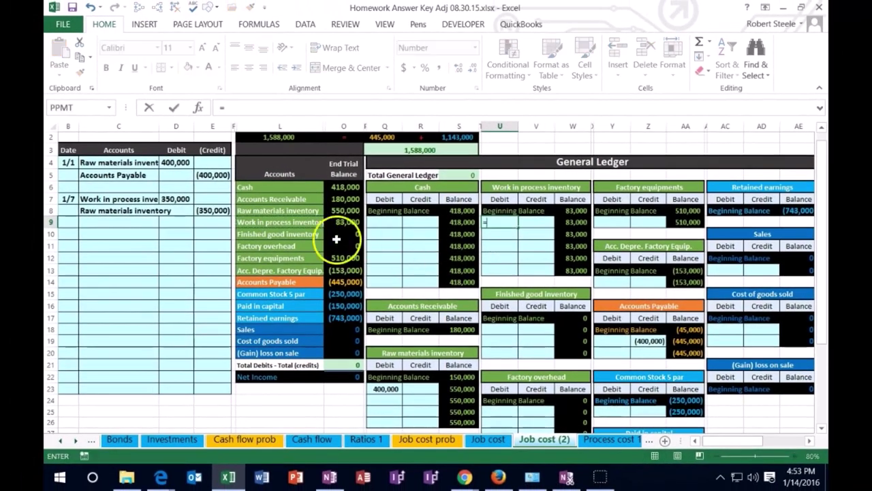
left_click(177, 198)
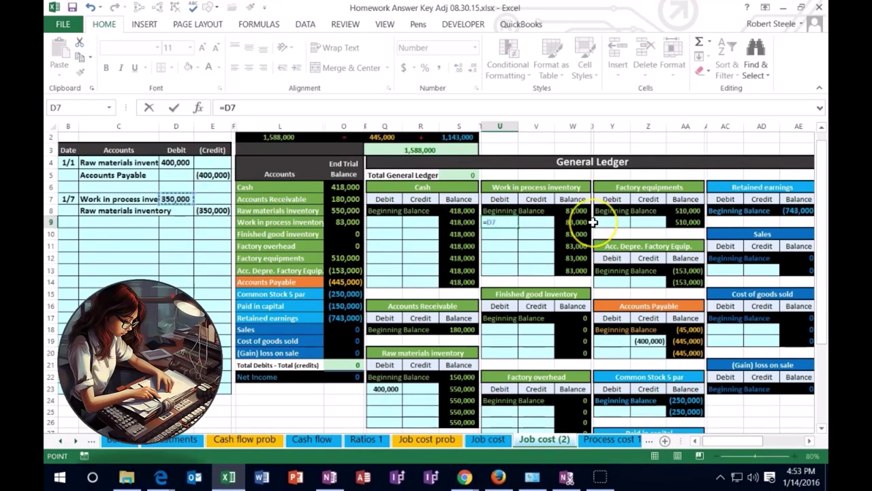
key("Return")
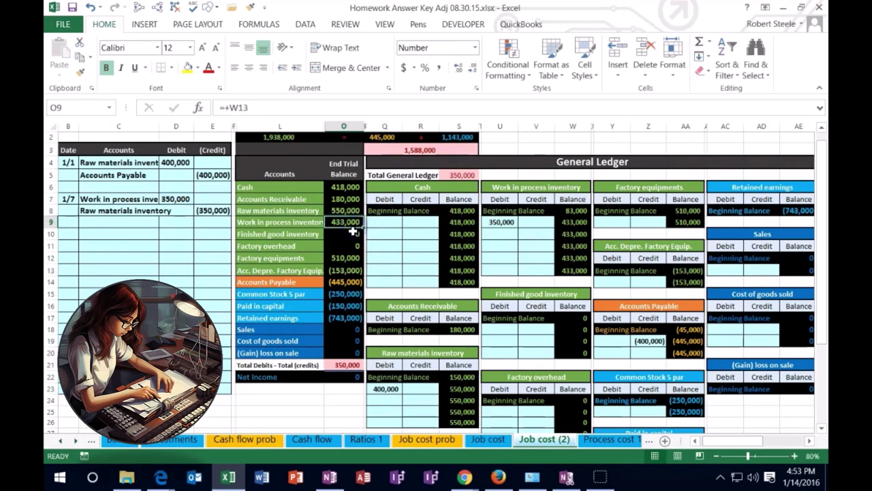
Post the 1/7 credit to the Raw materials inventory ledger as =E8 in cell R24, and check the trial balance
left_click(347, 365)
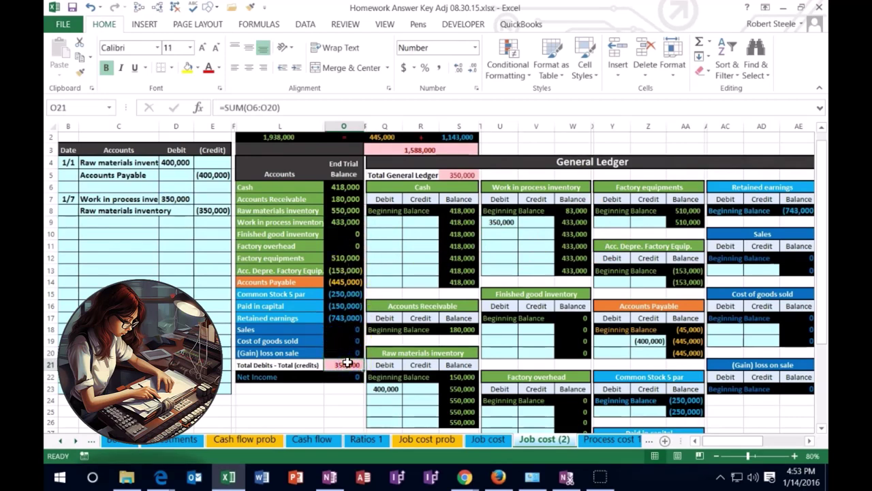
left_click_drag(108, 211, 211, 207)
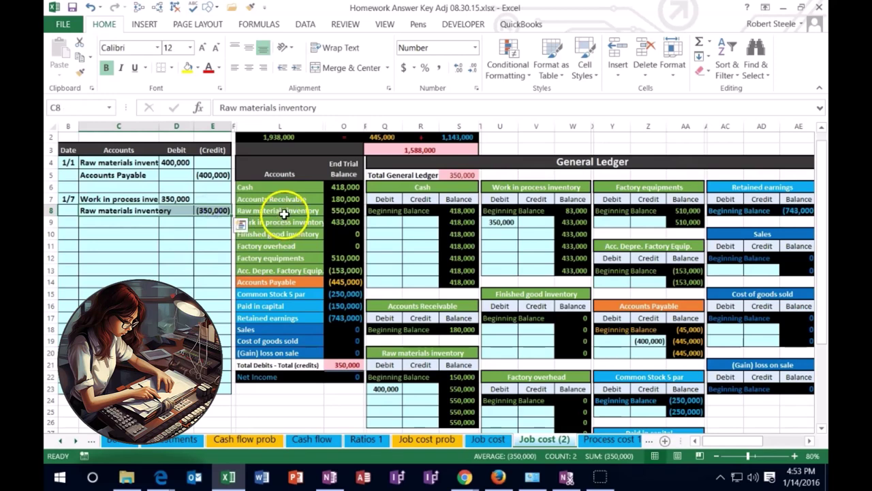
left_click_drag(282, 211, 337, 208)
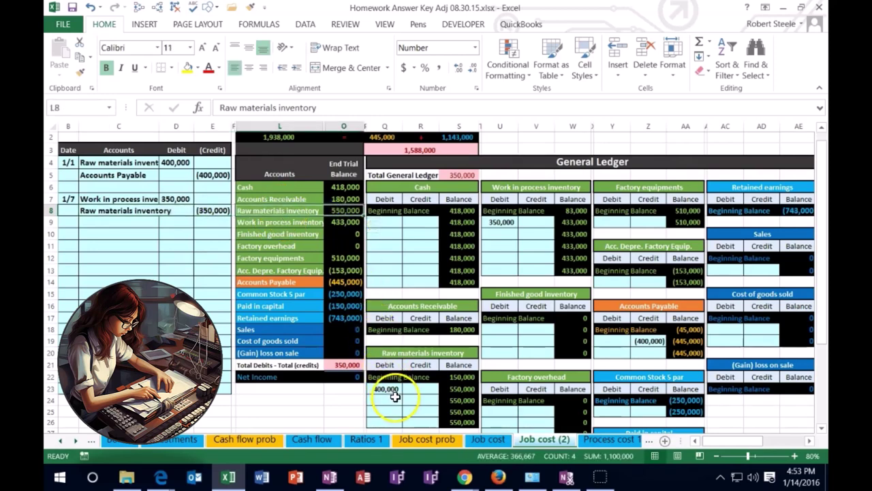
left_click(418, 398)
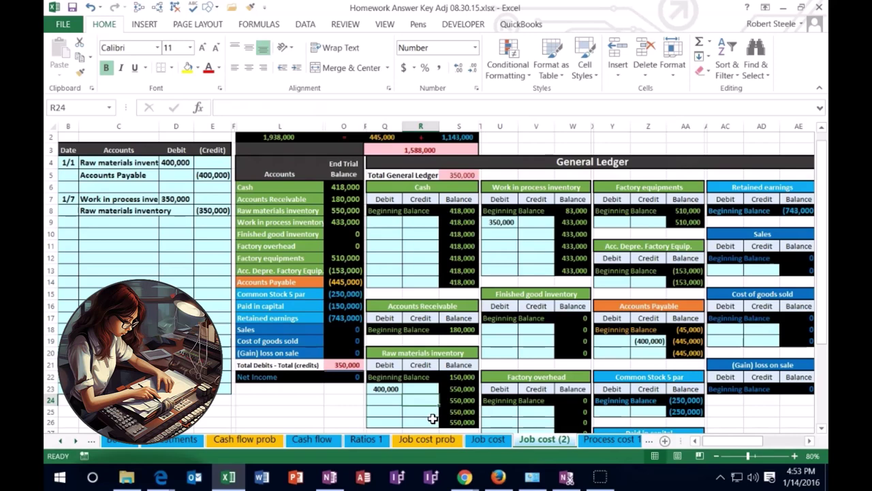
type("=")
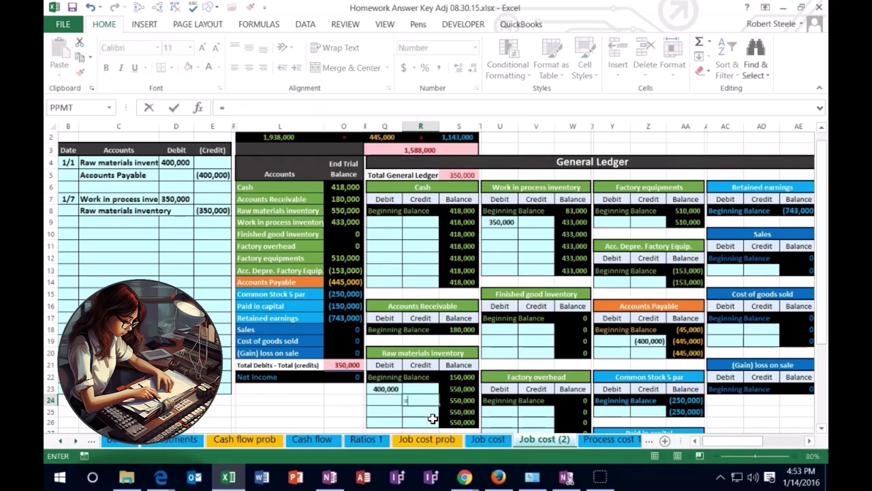
left_click(204, 210)
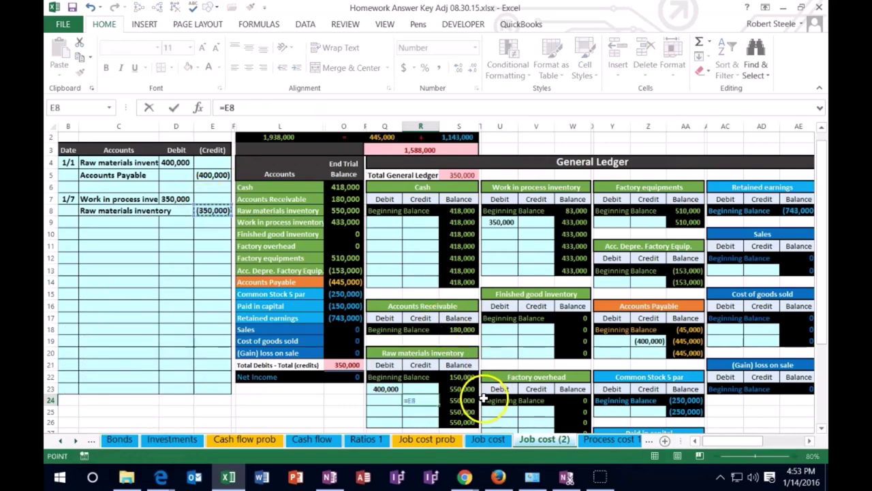
key("Return")
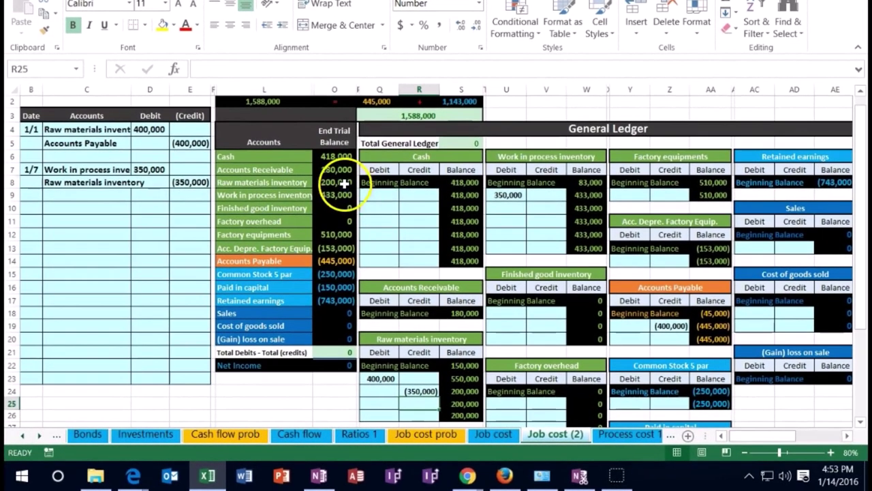
left_click(343, 210)
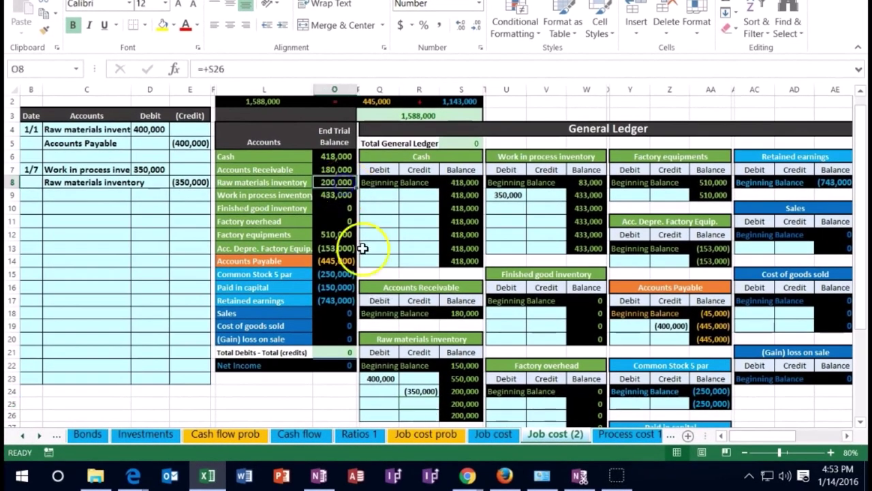
left_click(338, 351)
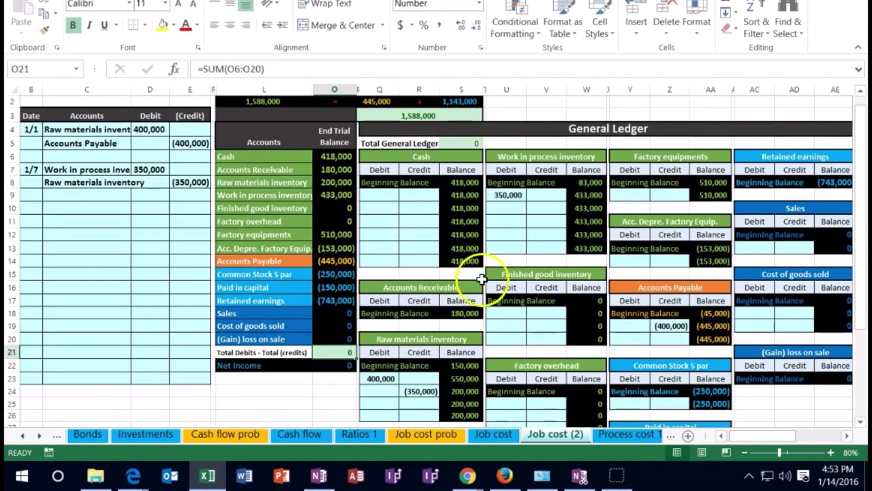
Enter the date 1/7 in cell AG9 of the Job 14 cost record, below the 1/1 row
left_click(546, 231)
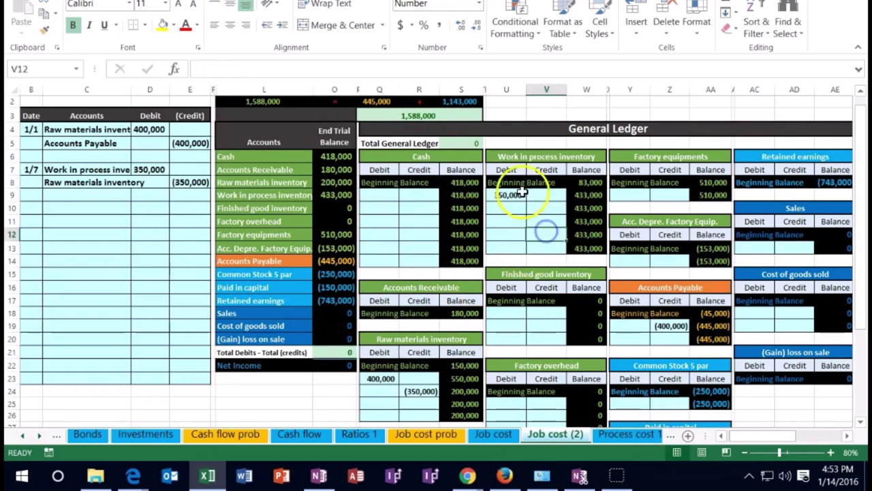
left_click(505, 156)
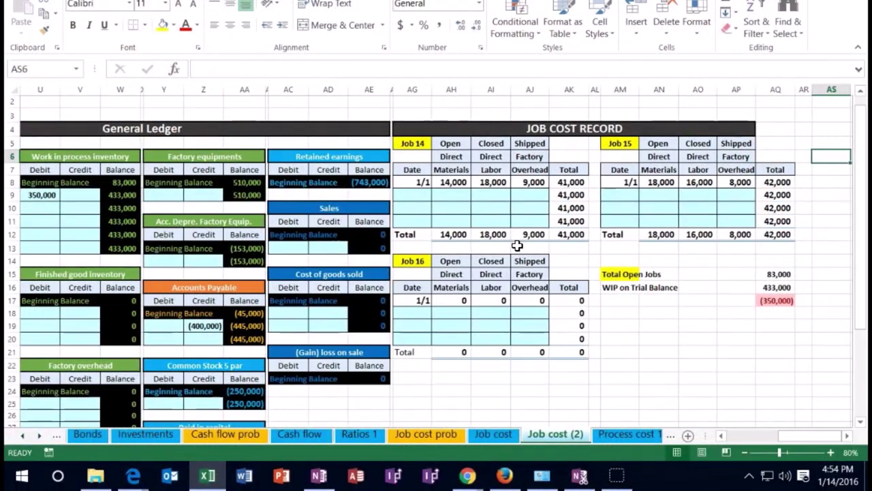
key("Down")
key("Left")
key("Left")
key("Left")
key("Left")
key("Left")
key("Left")
key("Left")
key("Left")
key("Left")
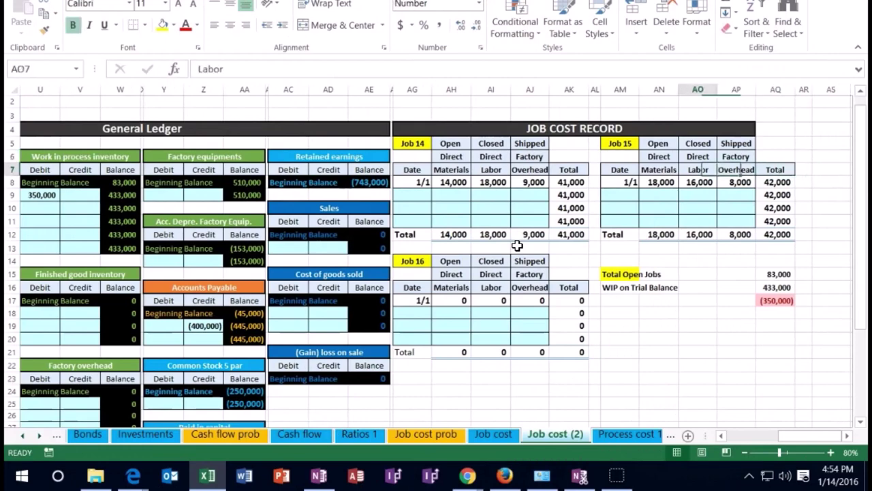
key("Left")
key("Left")
key("Left")
key("Down")
key("Down")
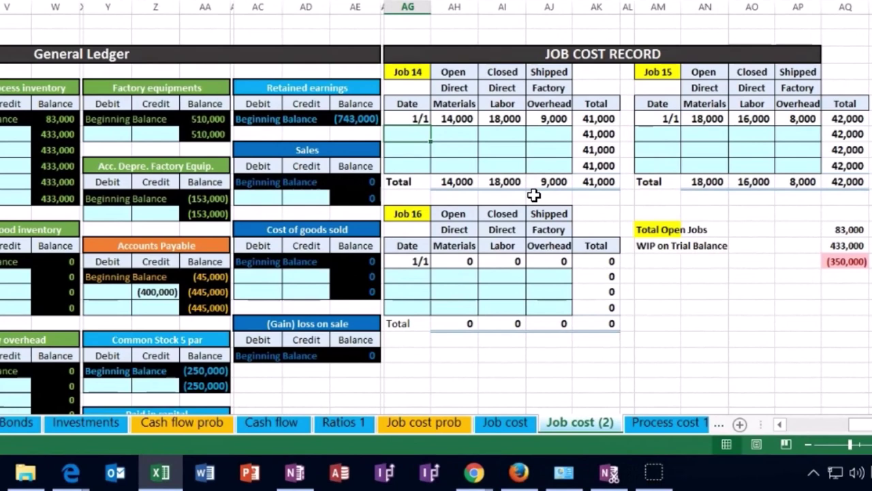
type("1/7")
key("Tab")
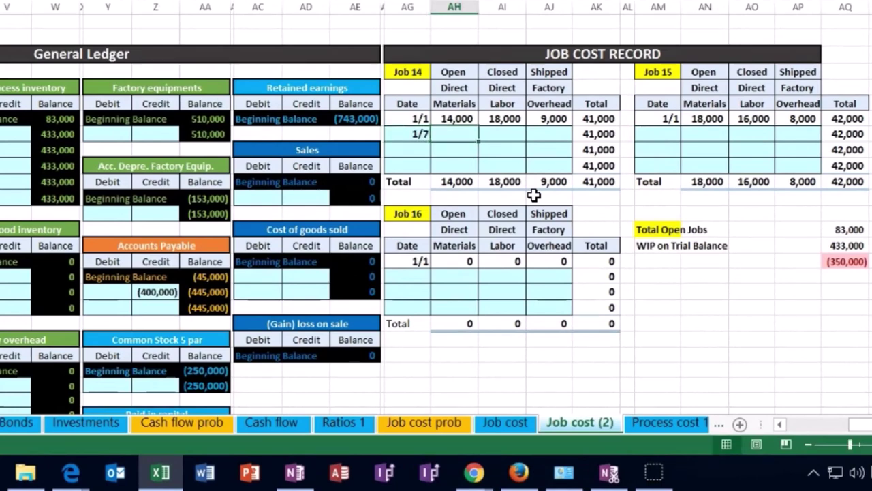
Enter 100000 as Job 14's direct materials for 1/7 in cell AH9
left_click(482, 88)
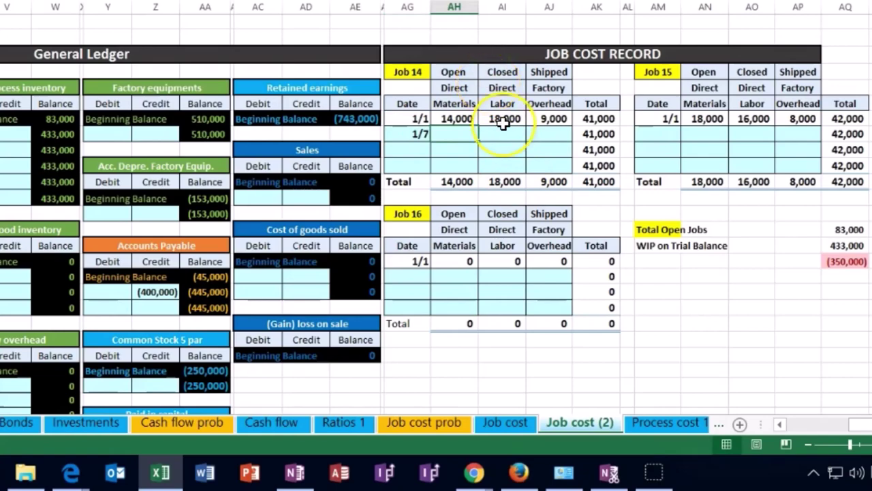
type("100000")
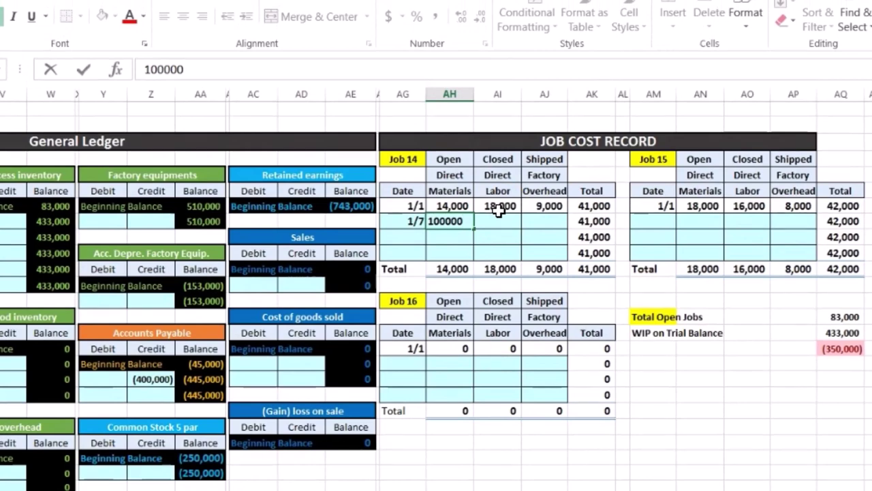
key("Tab")
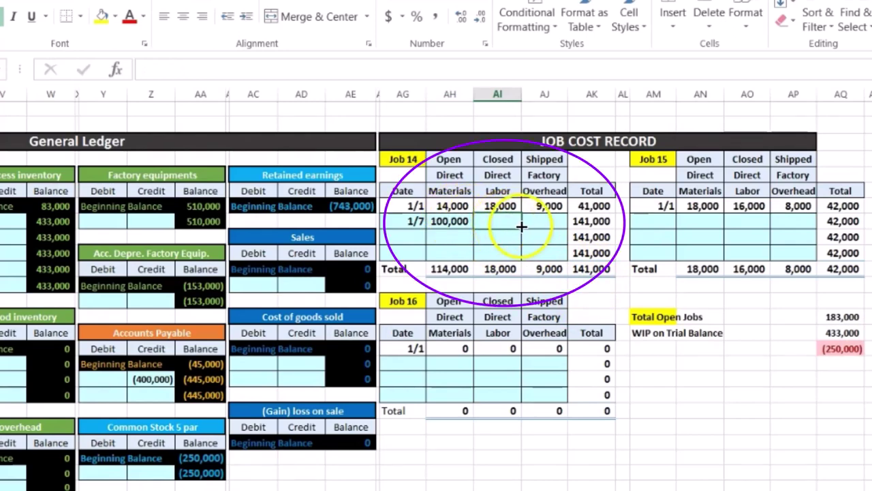
Enter the date 1/7 and direct materials of 170000 in row 9 of the Job 15 cost record, and check its totals
left_click(460, 222)
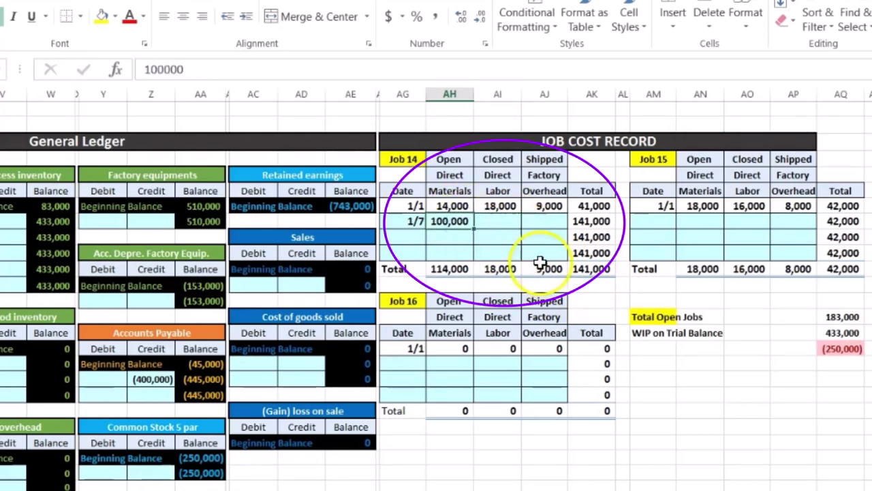
left_click(588, 269)
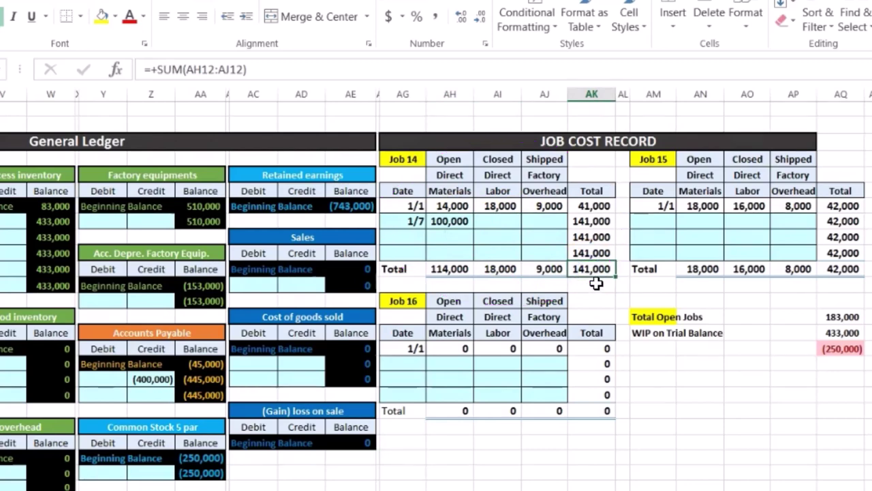
left_click(652, 225)
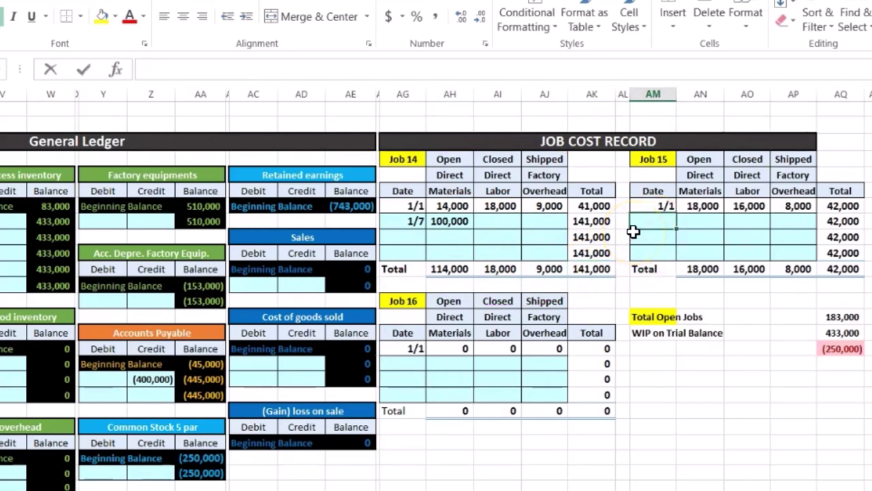
type("1/7")
key("Tab")
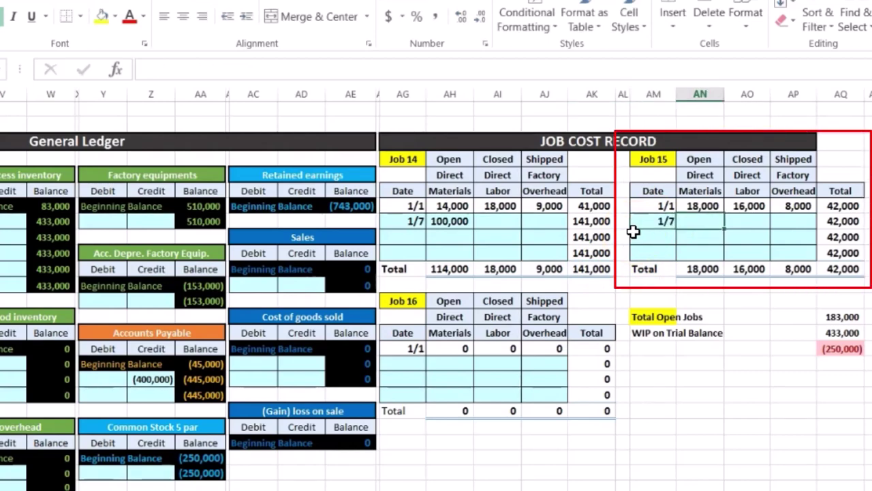
type("170000")
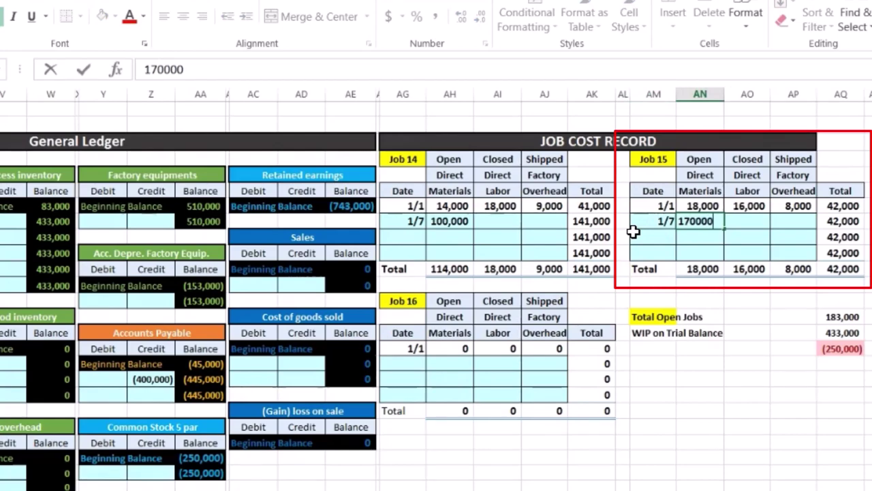
key("Return")
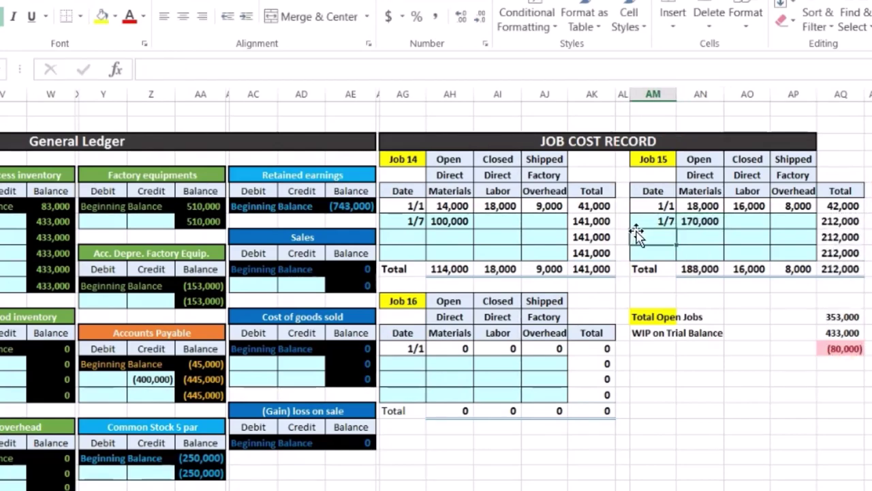
left_click(708, 268)
left_click(758, 269)
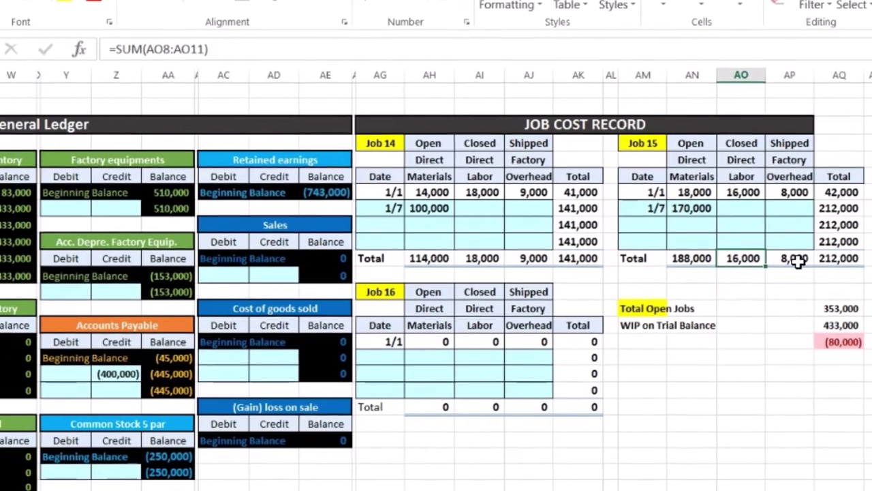
left_click(796, 269)
left_click(824, 235)
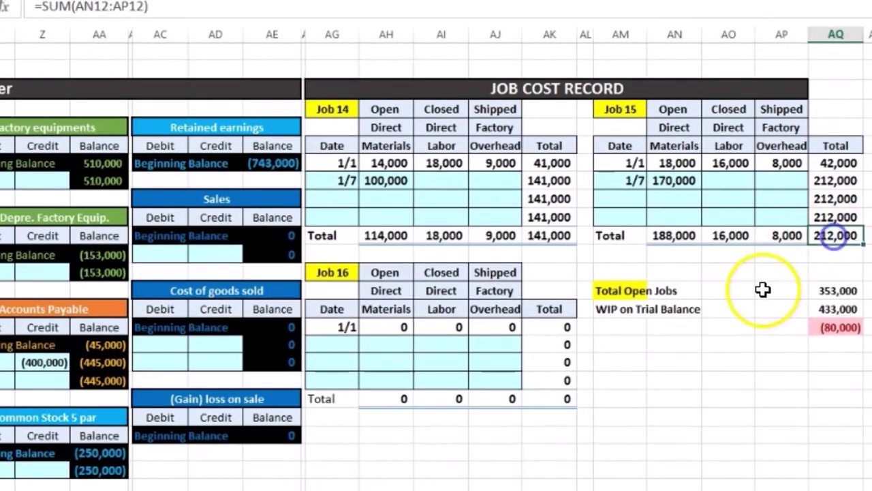
Enter the date 1/7 in AG18 and direct materials of 80000 in AH18 of the Job 16 cost record
left_click(354, 346)
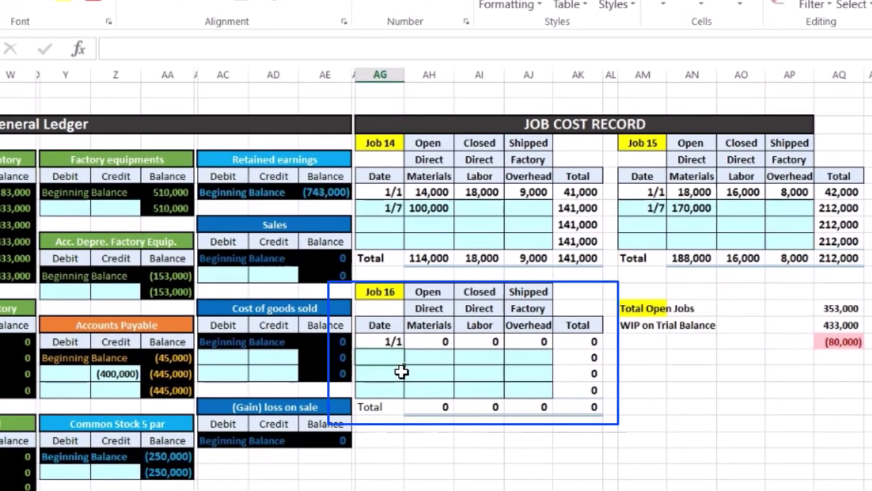
type("1/7")
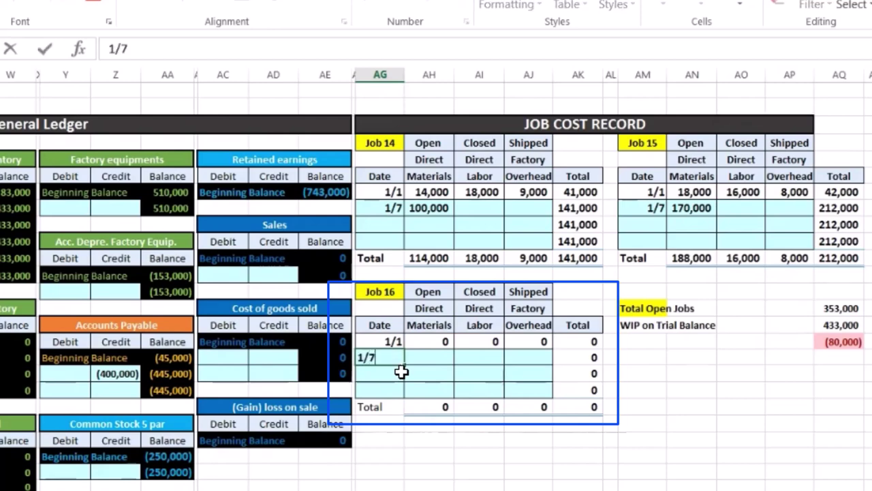
key("Tab")
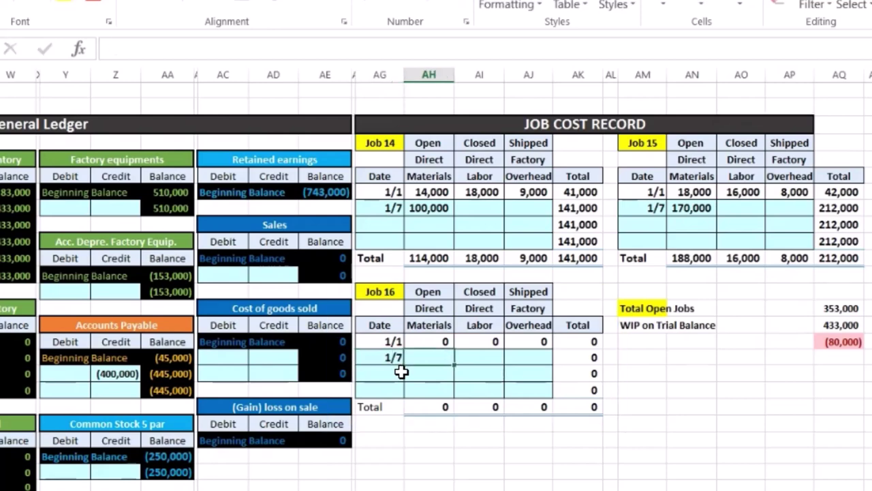
type("80000")
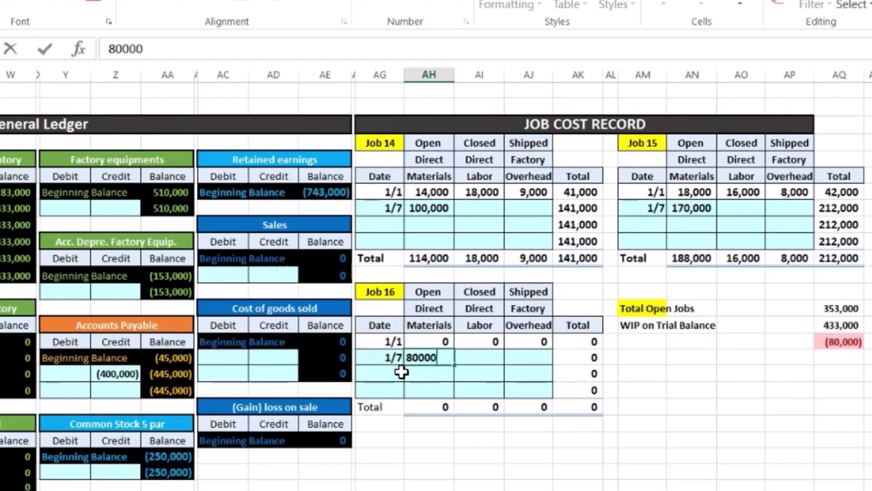
key("Return")
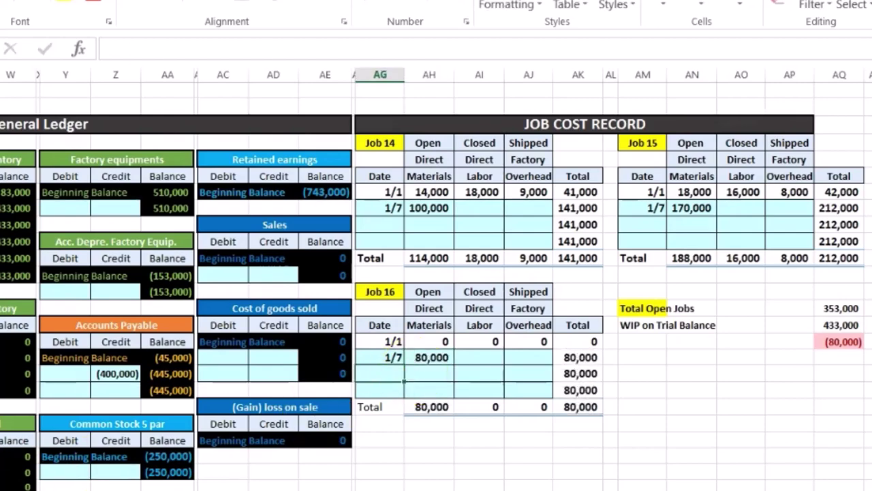
Check the Total Open Jobs formula in AQ15 and the sum of the three jobs' 1/7 direct materials
left_click(835, 308)
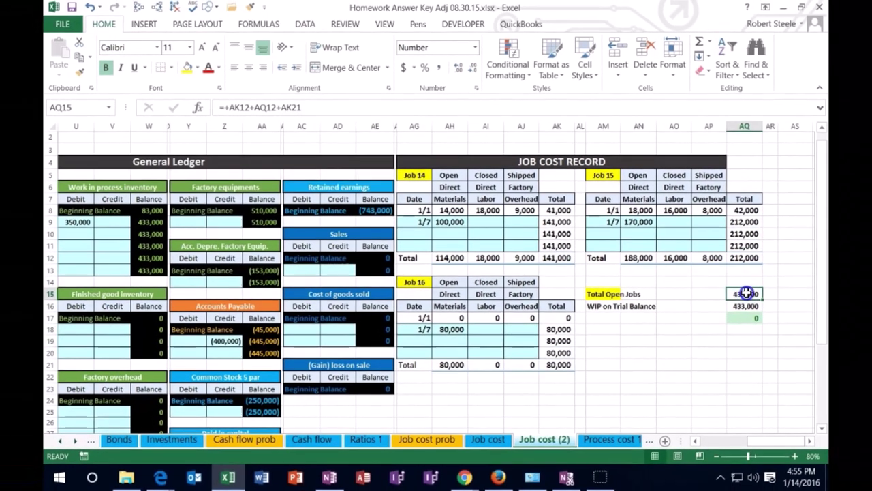
double_click(799, 301)
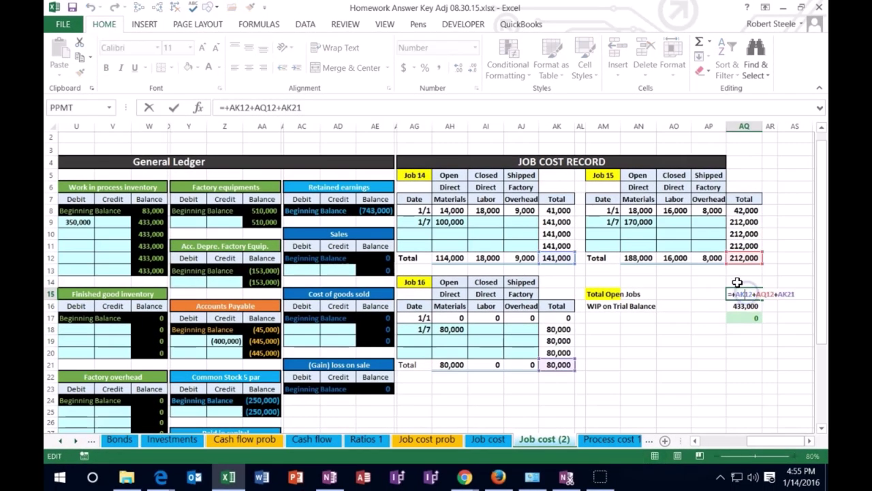
key("Return")
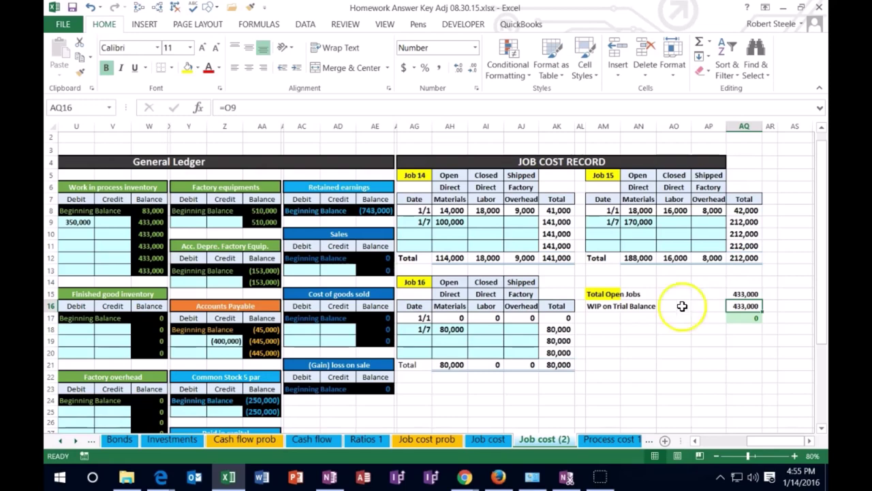
left_click(451, 222)
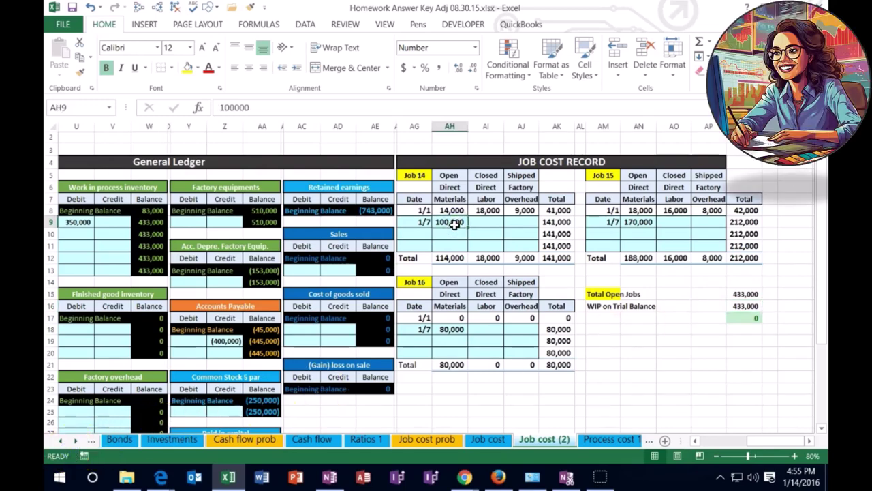
left_click(636, 222, "ctrl")
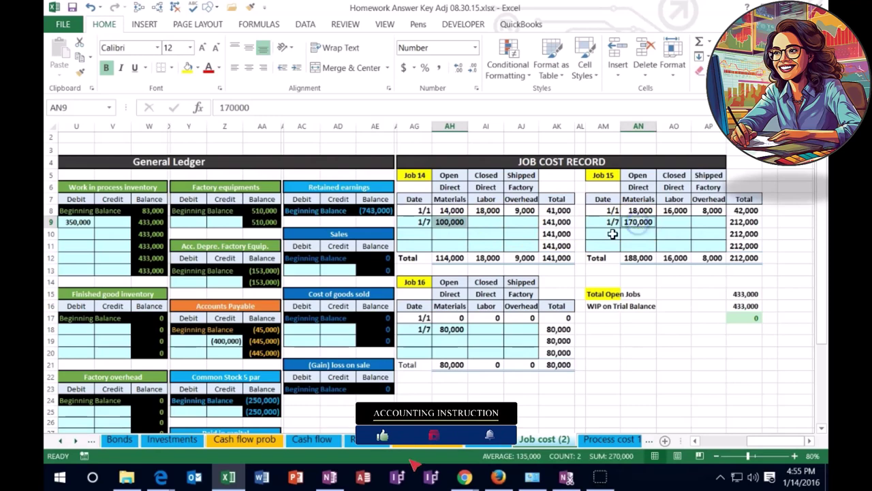
left_click(462, 328, "ctrl")
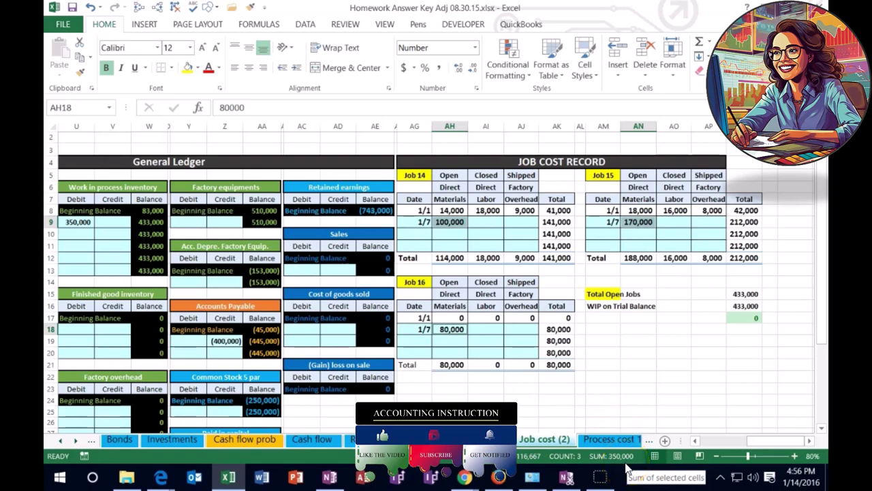
left_click(664, 364)
left_click(745, 293)
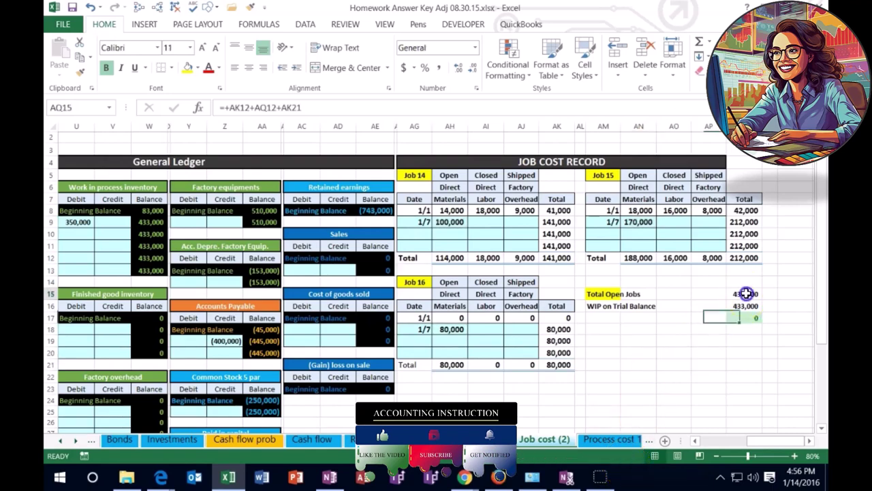
left_click(734, 291)
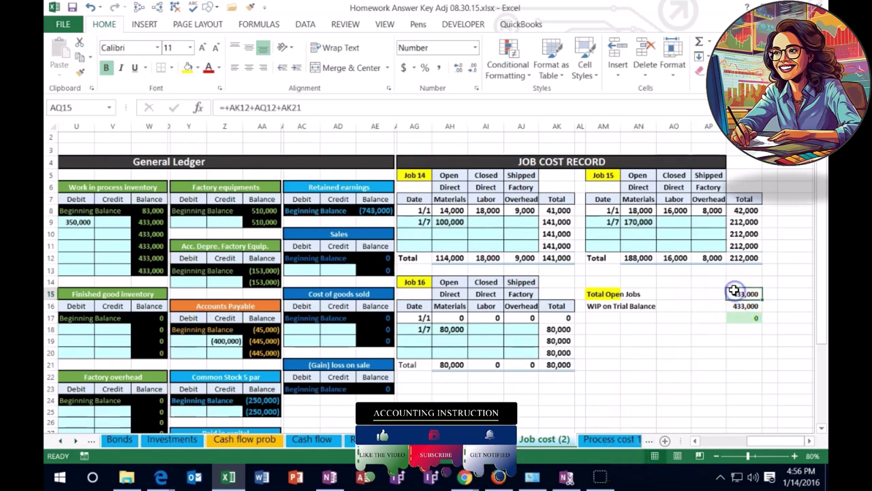
double_click(734, 292)
key("Return")
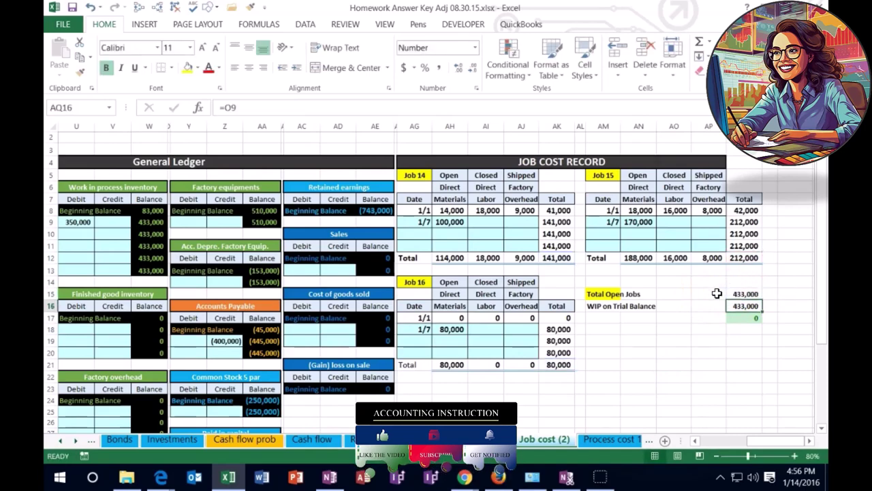
Check the Work in process inventory balance in the general ledger cell W13 and in the trial balance cell O9
key("Left")
key("Left")
key("Left")
key("Left")
key("Left")
key("Left")
key("Left")
key("Left")
key("Left")
key("Left")
key("Left")
key("Left")
key("Left")
key("Left")
key("Left")
key("Left")
key("Left")
key("Left")
key("Left")
key("Left")
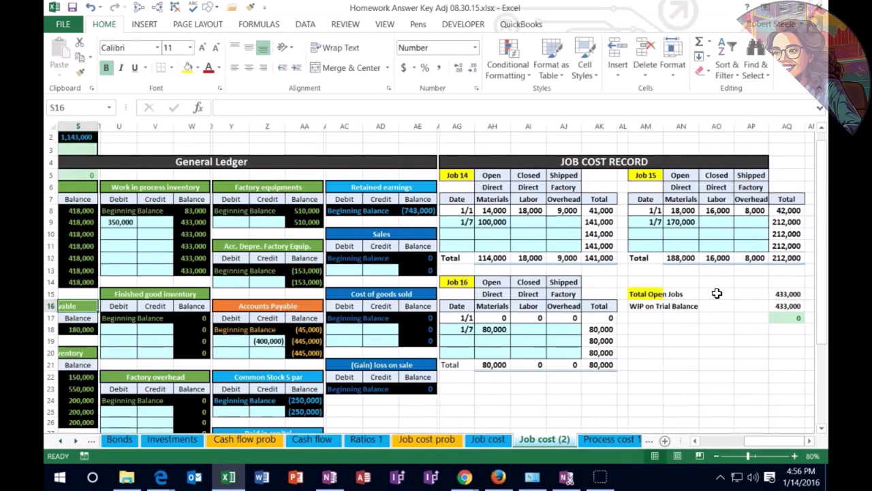
left_click(202, 269)
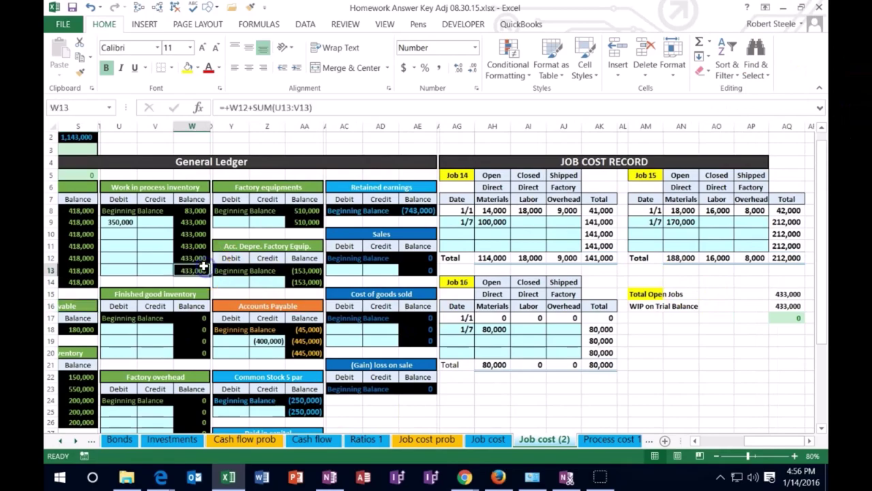
key("Left")
key("Left")
key("Left")
key("Left")
key("Left")
key("Left")
key("Left")
key("Left")
key("Left")
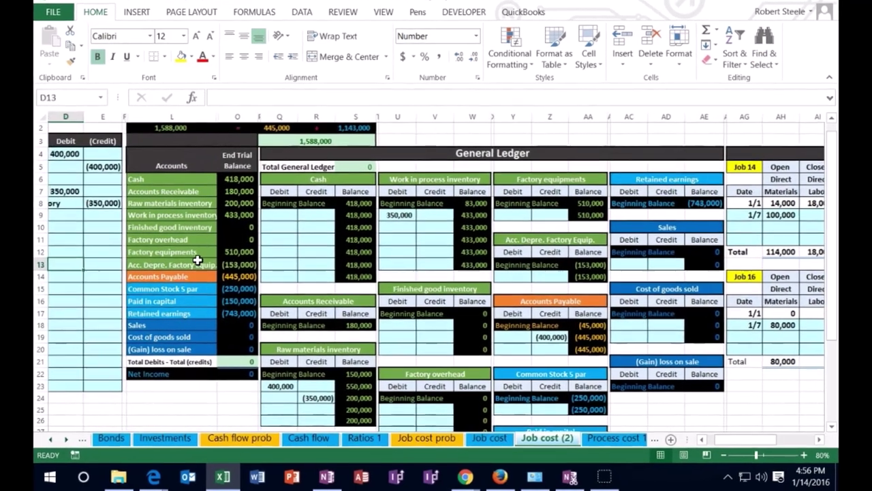
key("Up")
key("Up")
key("Up")
key("Up")
key("Up")
key("Down")
key("Right")
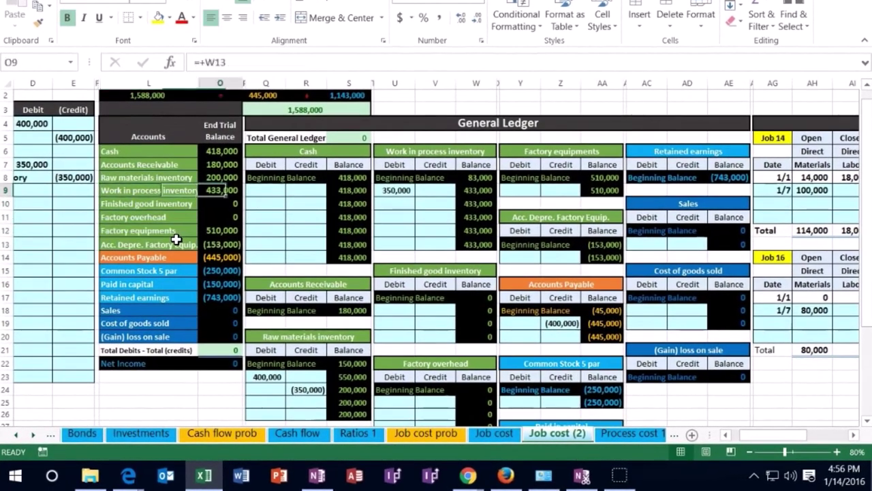
Enter the date 1/12 in cell B10 of the journal, leaving a blank row below the 1/7 entry
key("Left")
key("Left")
key("Left")
key("Left")
key("Left")
key("Left")
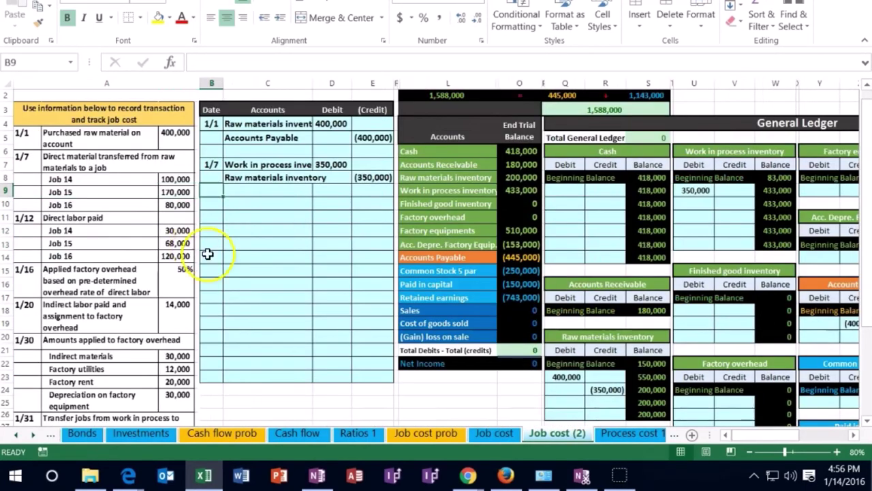
left_click(837, 452)
left_click(837, 452)
scroll(673, 408, "up", 1)
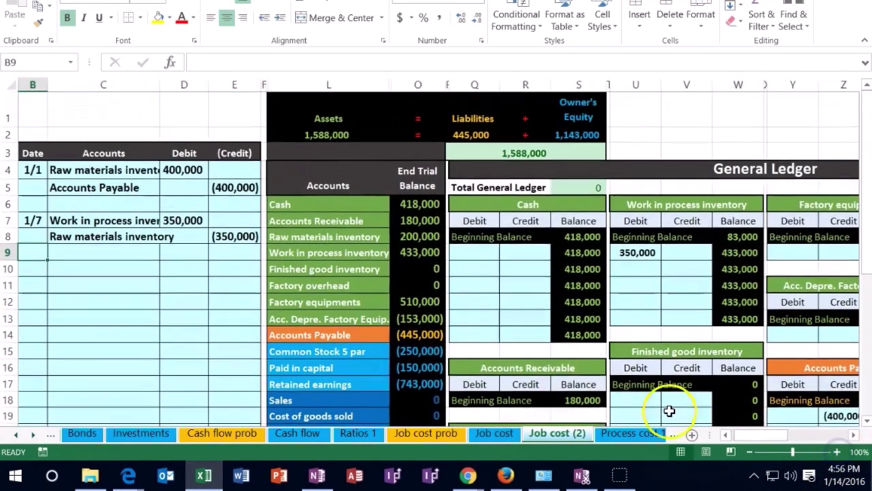
left_click_drag(756, 435, 736, 434)
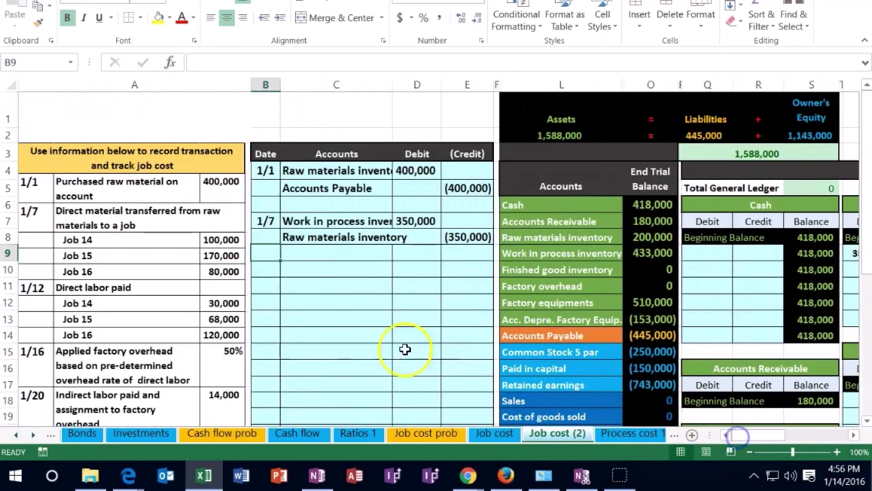
left_click(278, 270)
type("1/12")
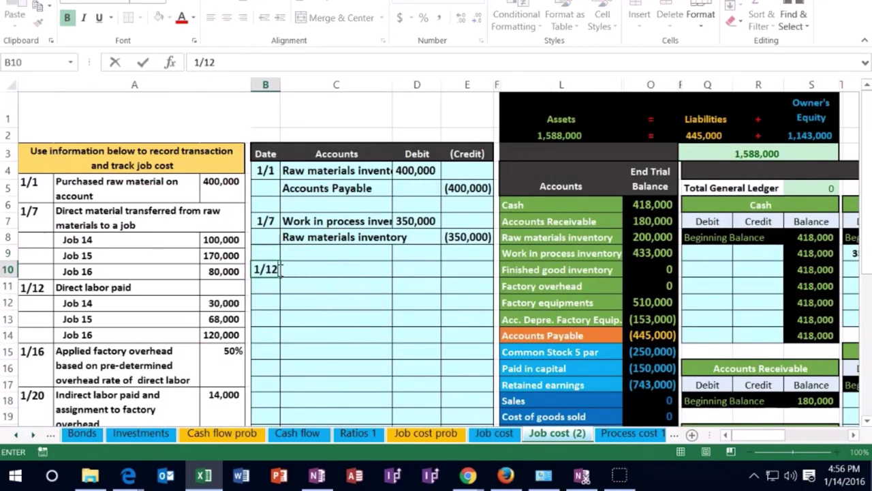
key("Return")
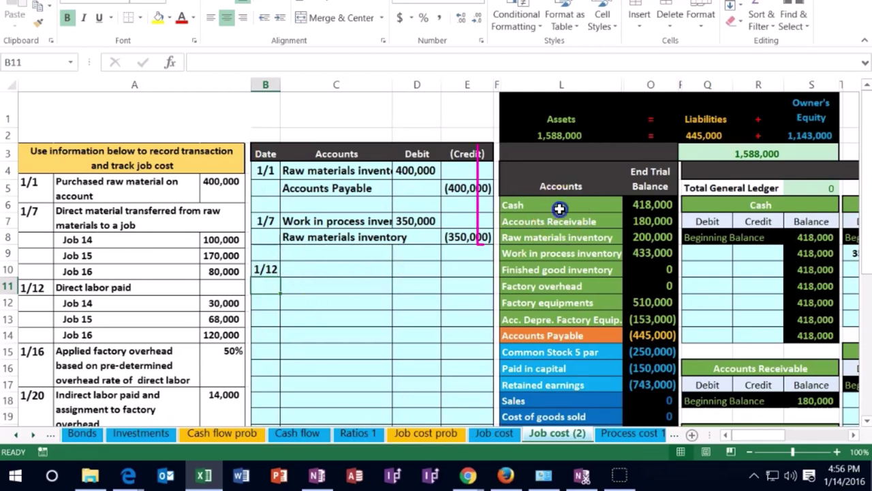
Copy the Cash account name from the trial balance and paste it as values into journal cell C11
left_click_drag(558, 206, 636, 211)
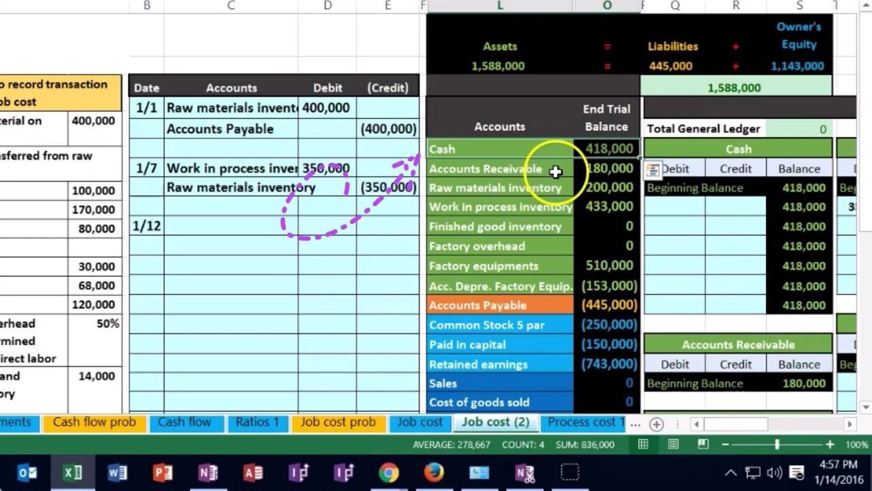
left_click(501, 148)
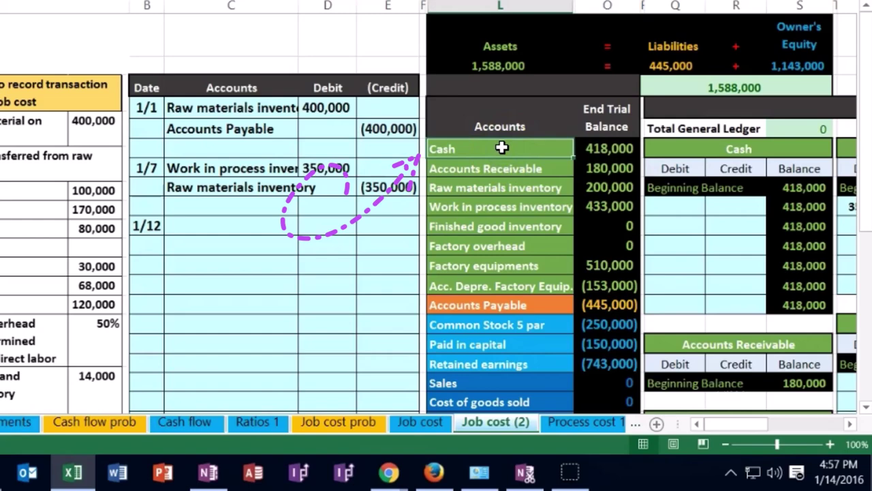
right_click(501, 148)
left_click(528, 124)
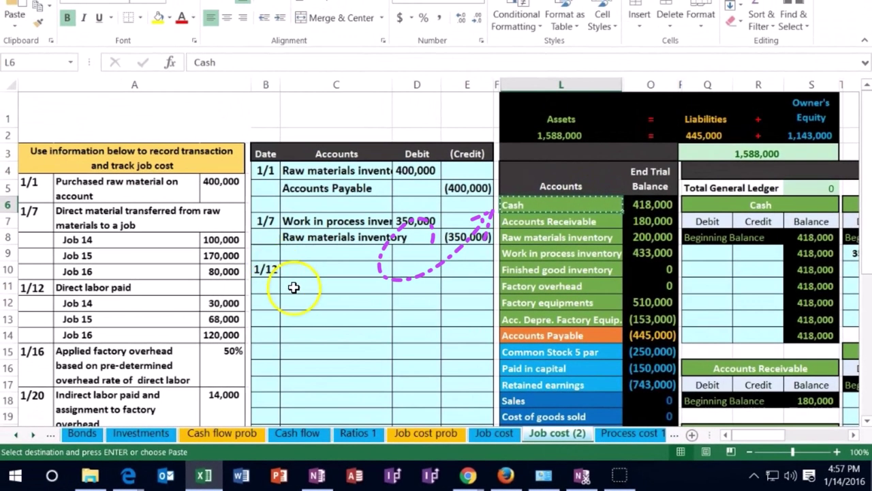
left_click(290, 286)
right_click(289, 286)
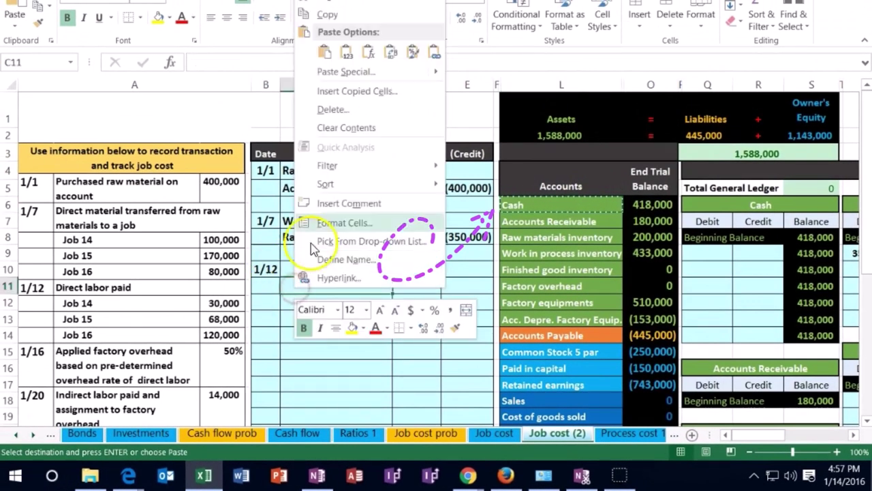
left_click(349, 54)
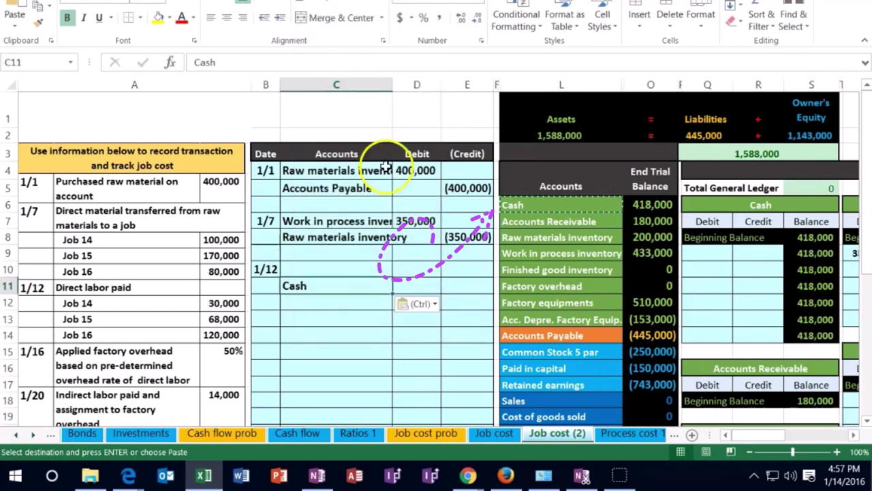
Begin the 1/12 Cash credit calculation in journal cell E11 with -(300
left_click(454, 288)
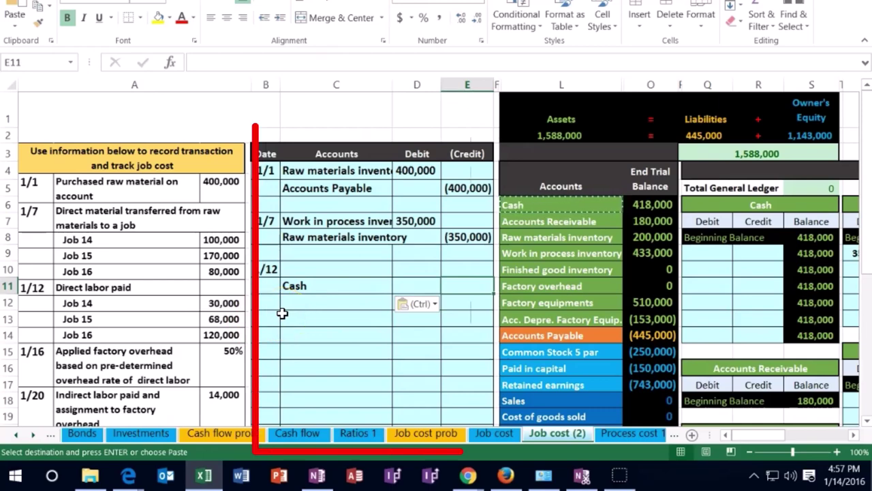
type("-")
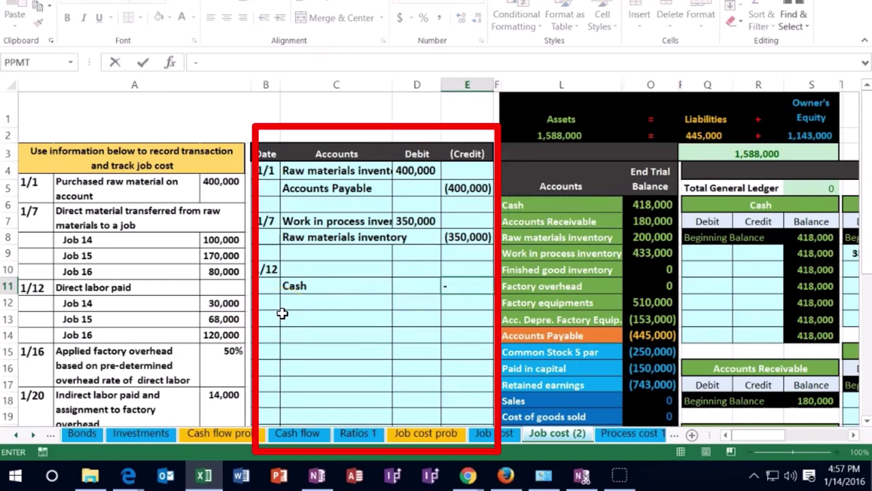
type("(300")
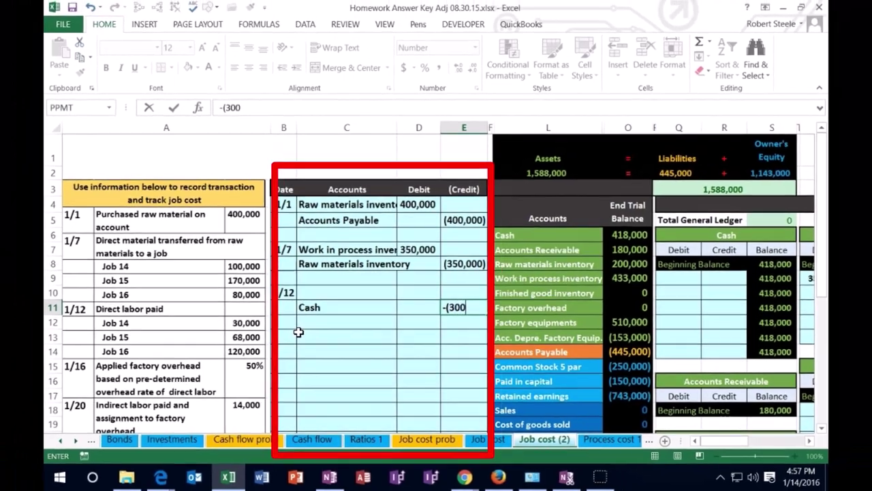